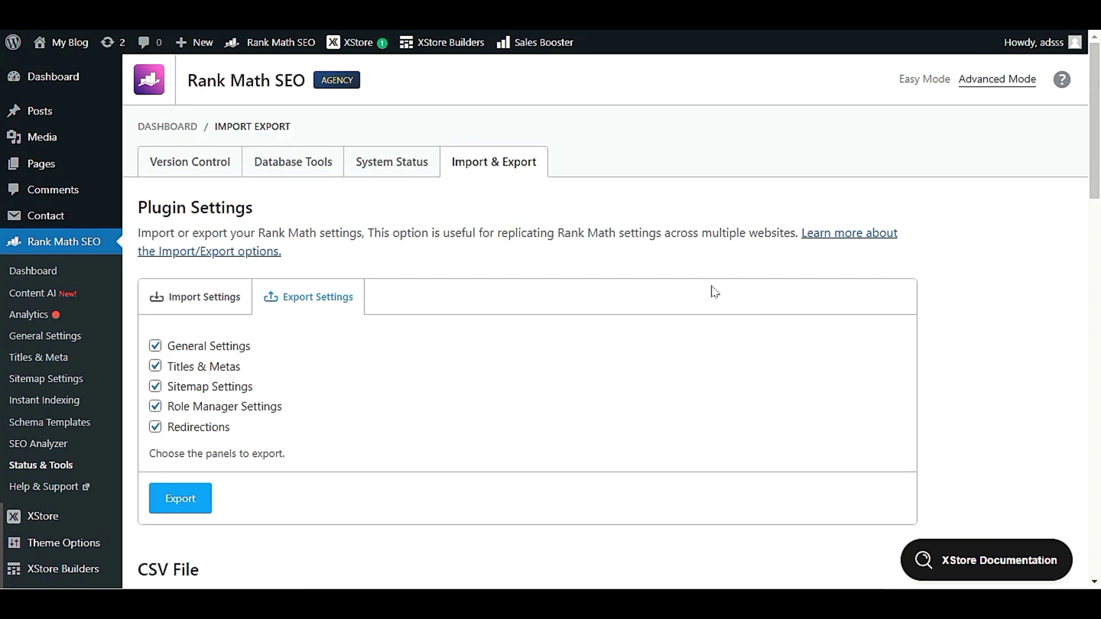
Step: Open the General Settings page from the Rank Math sidebar
scroll(714, 292, "down", 2)
scroll(411, 346, "up", 2)
scroll(405, 309, "down", 2)
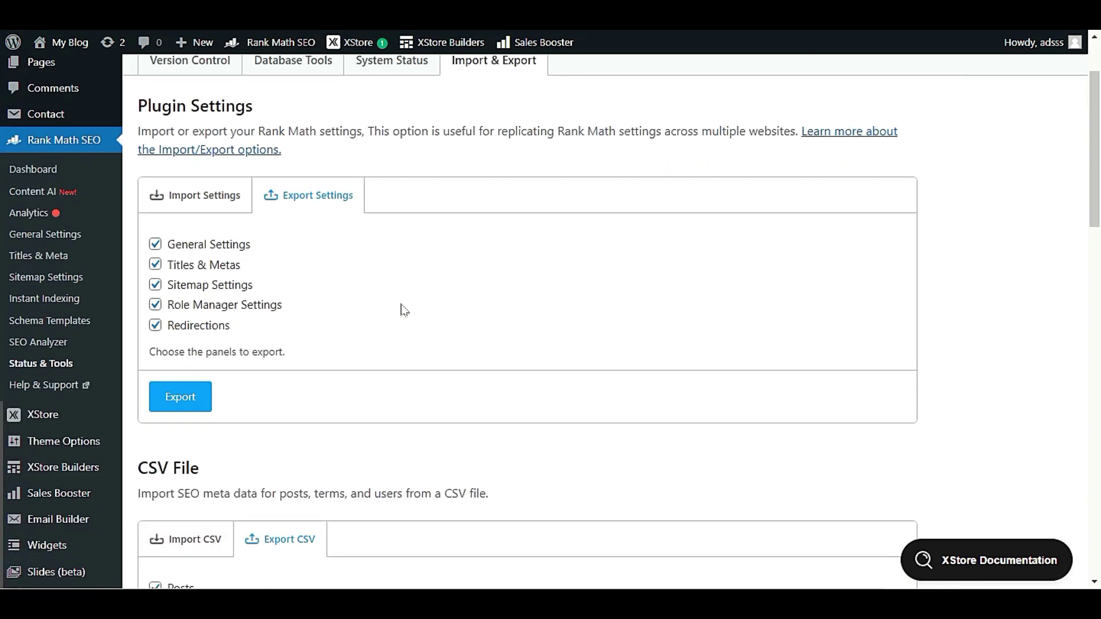
scroll(404, 310, "up", 2)
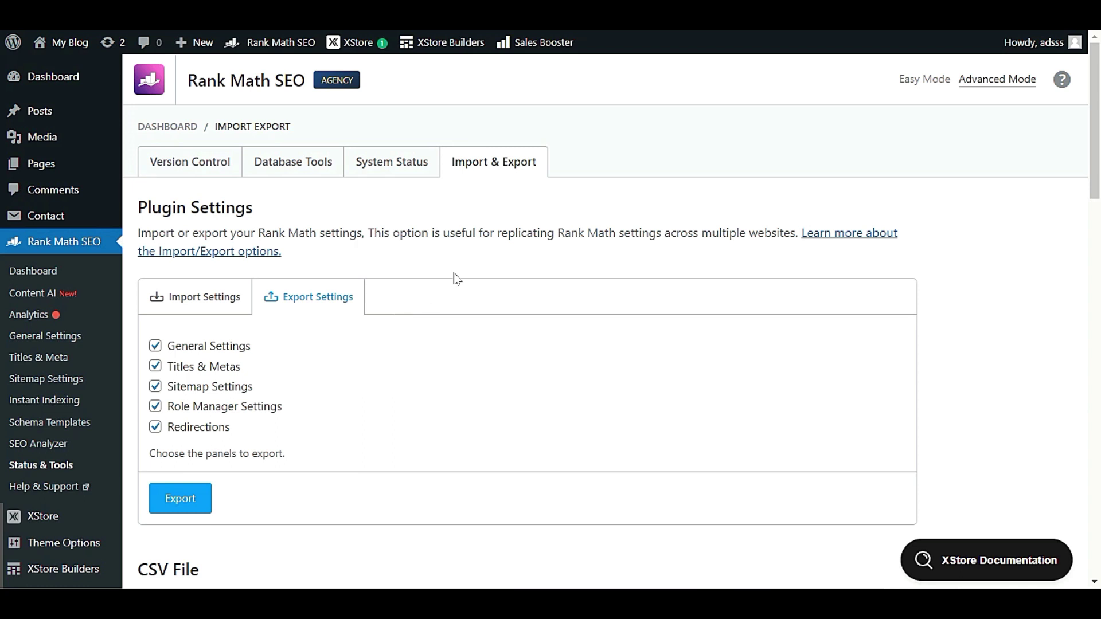
right_click(68, 337)
key("Escape")
left_click(81, 339)
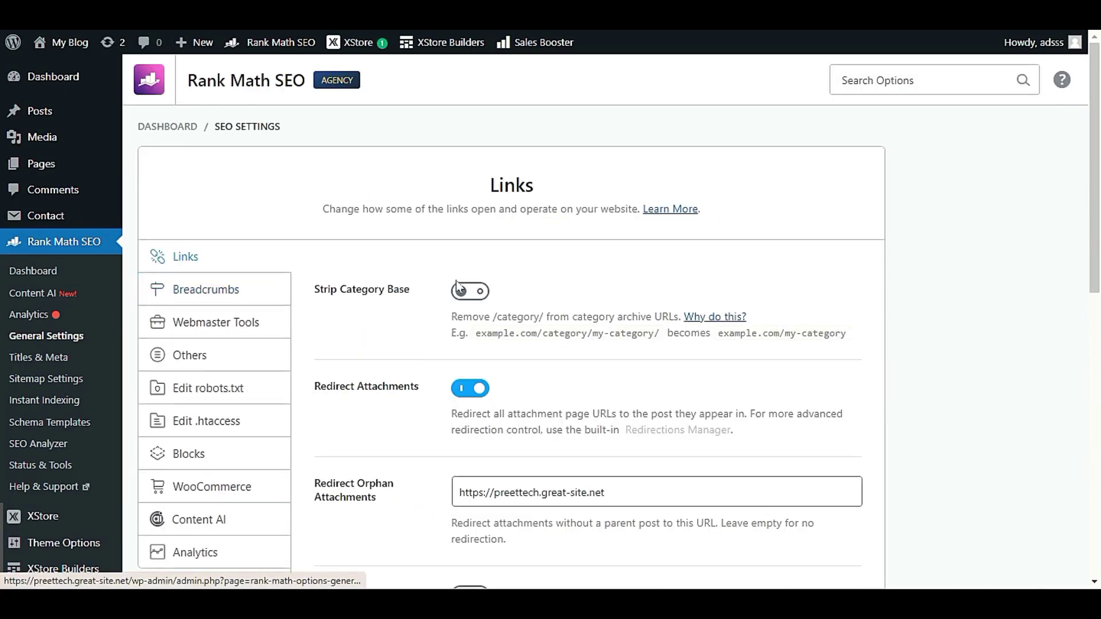
Step: Browse the Webmaster Tools, Others, WooCommerce, Content AI and Analytics sections, then return to Links
left_click(275, 324)
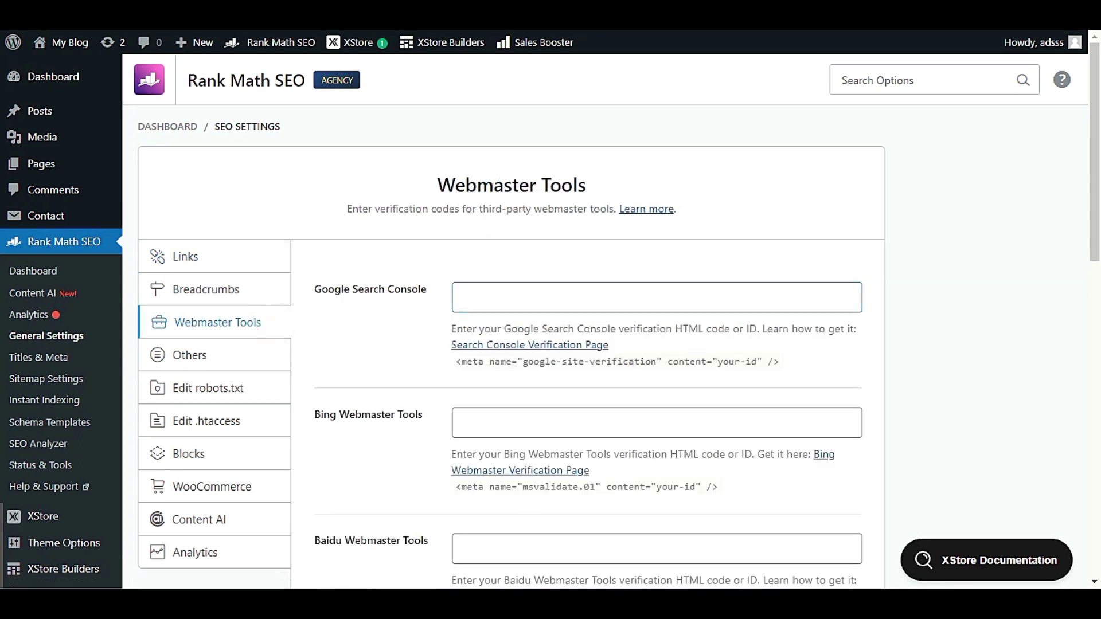
left_click(256, 356)
scroll(265, 392, "down", 3)
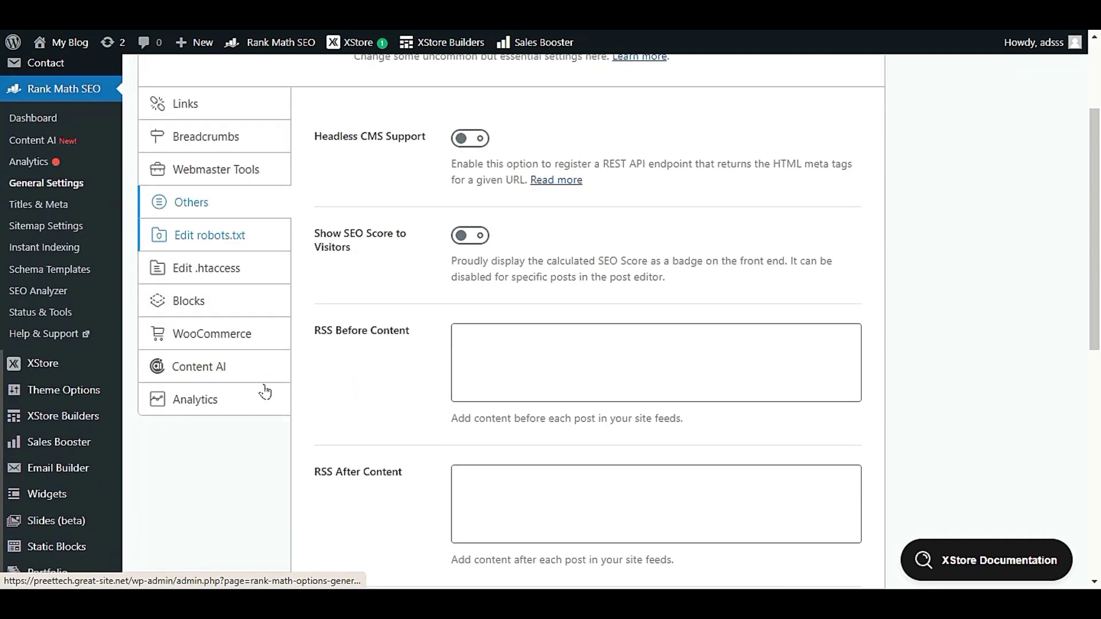
left_click(267, 334)
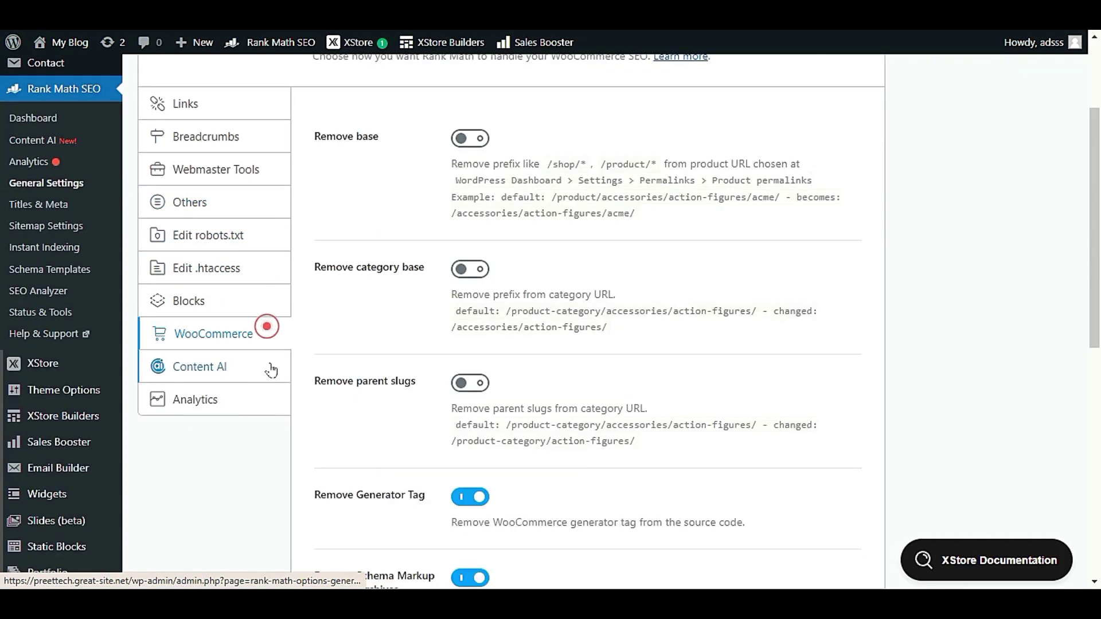
left_click(268, 366)
left_click(266, 406)
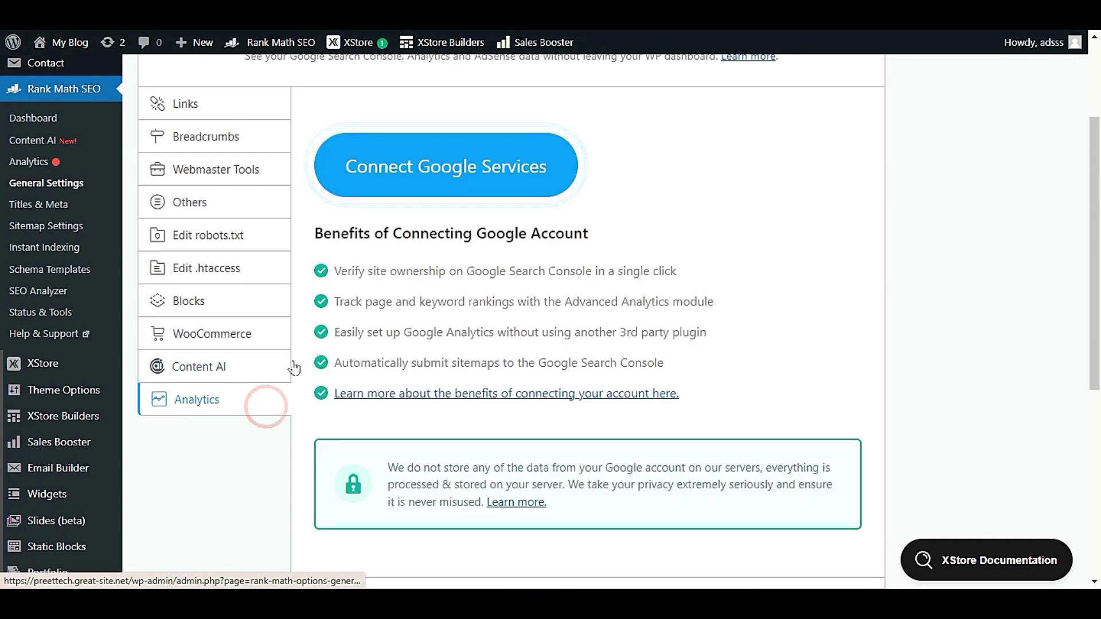
scroll(290, 368, "up", 3)
left_click(223, 259)
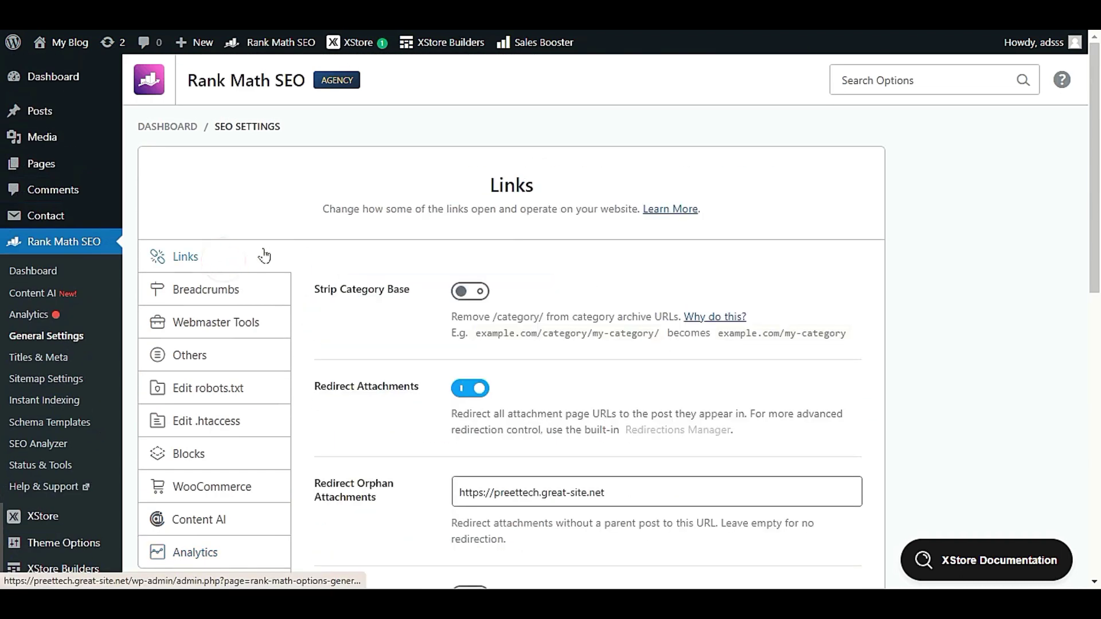
Step: Open Titles & Meta and view its Local SEO, Social Meta, Homepage and Post Formats sections
left_click(49, 357)
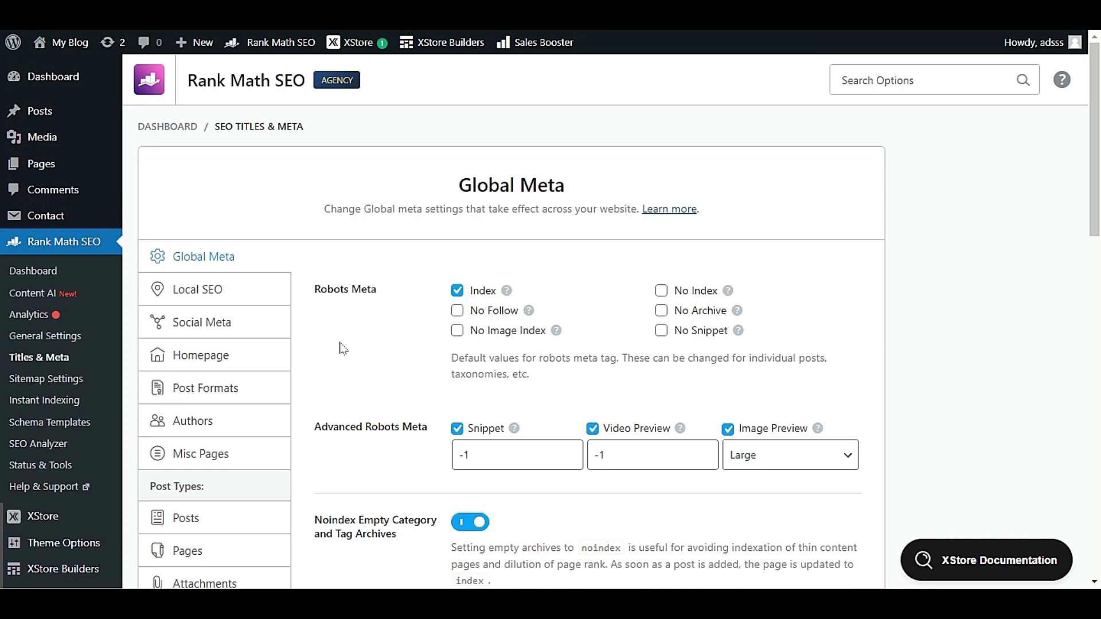
left_click(194, 294)
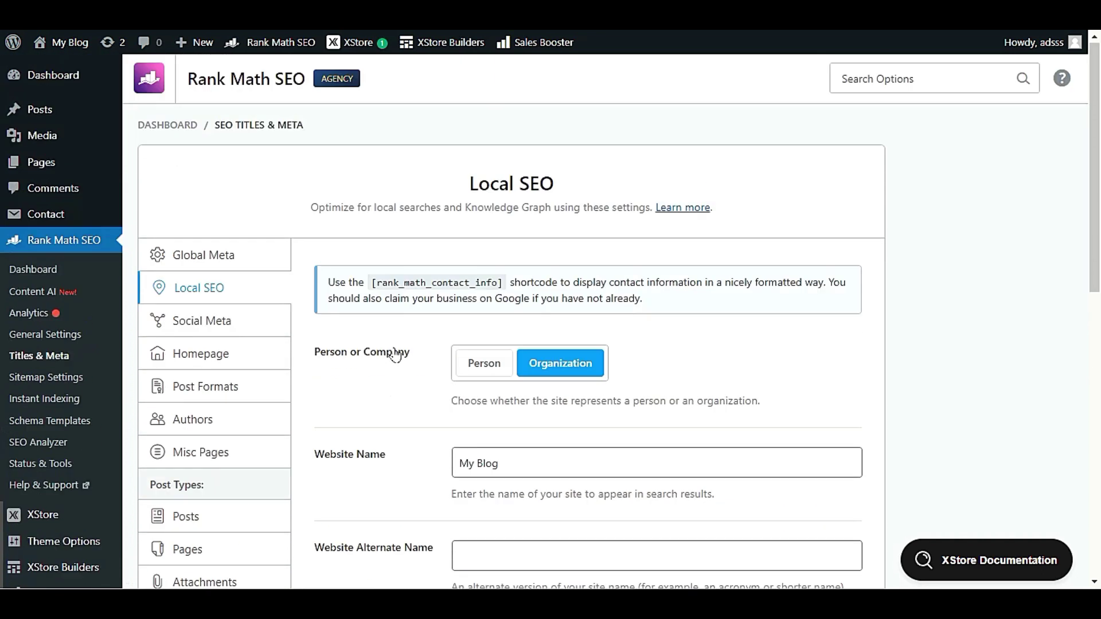
left_click(215, 321)
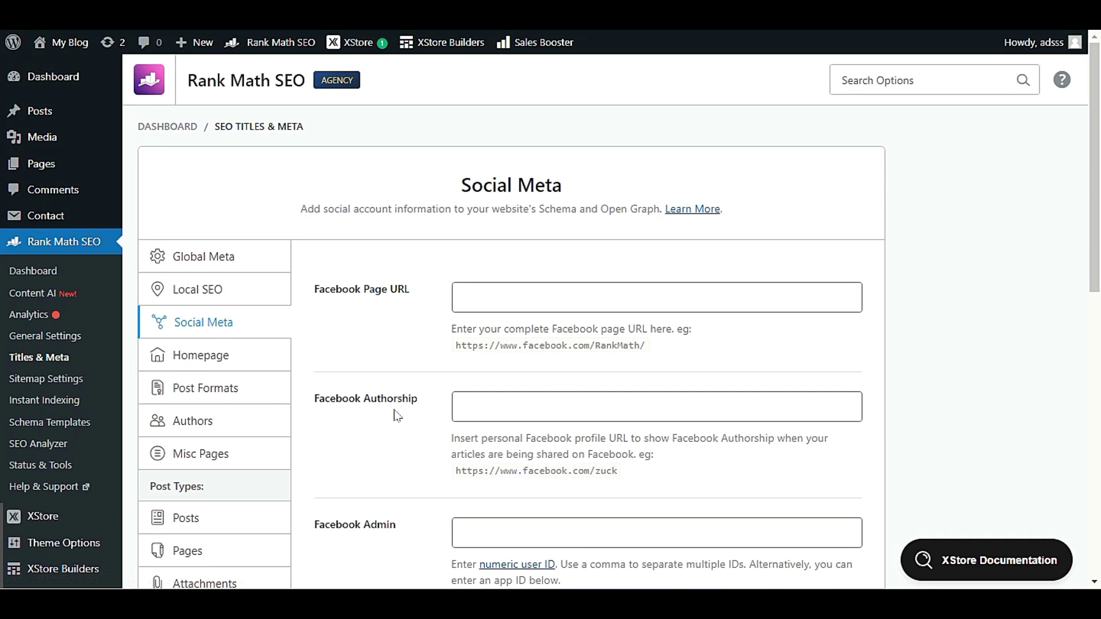
left_click(252, 355)
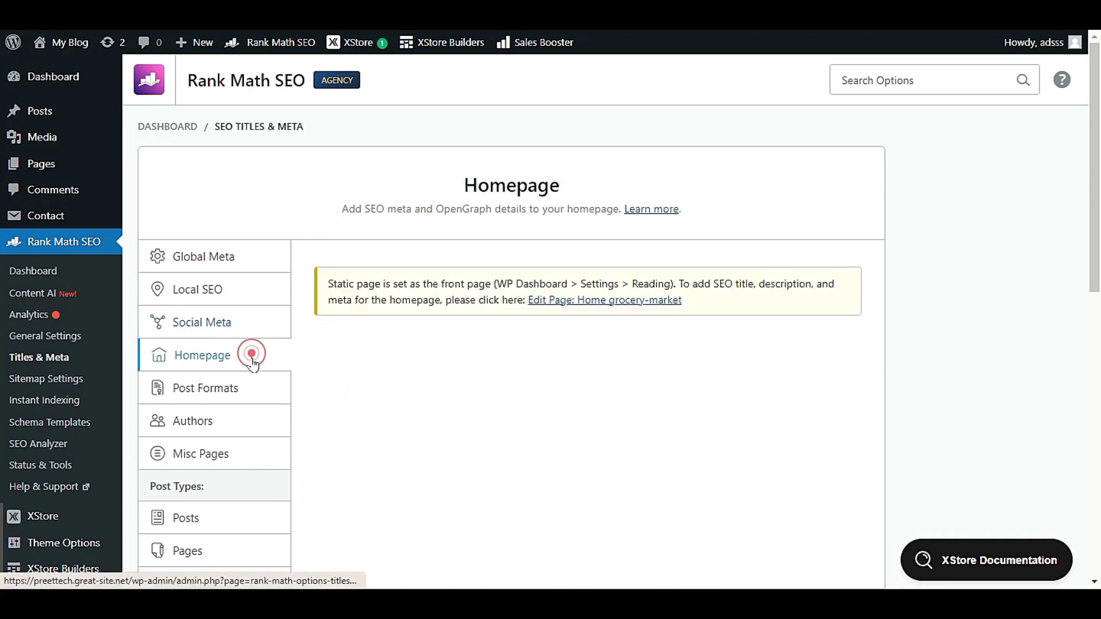
left_click(265, 388)
scroll(269, 395, "down", 3)
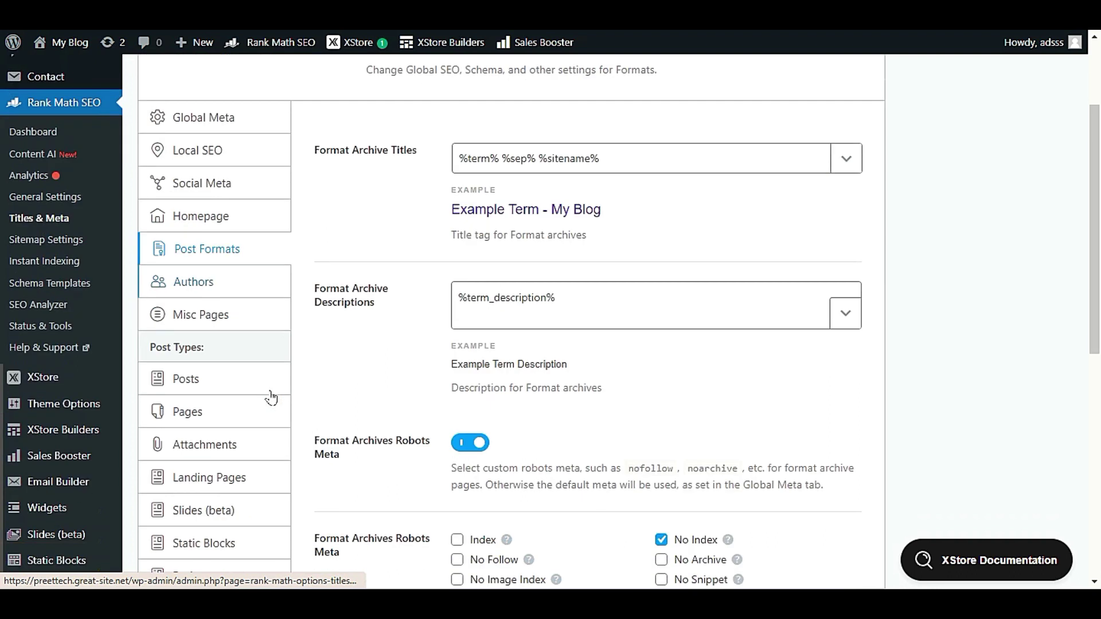
Step: View the Authors, Posts, Pages and Attachments sections, ending on the single Posts settings
left_click(239, 263)
left_click(243, 361)
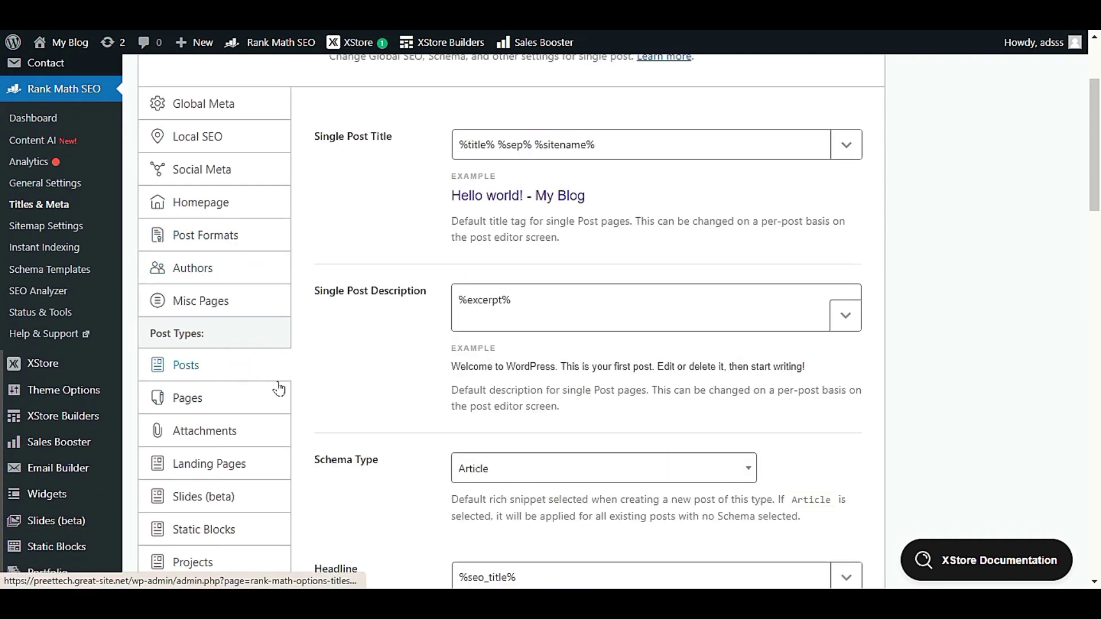
scroll(298, 381, "down", 3)
left_click(235, 241)
left_click(258, 277)
left_click(246, 253)
left_click(253, 216)
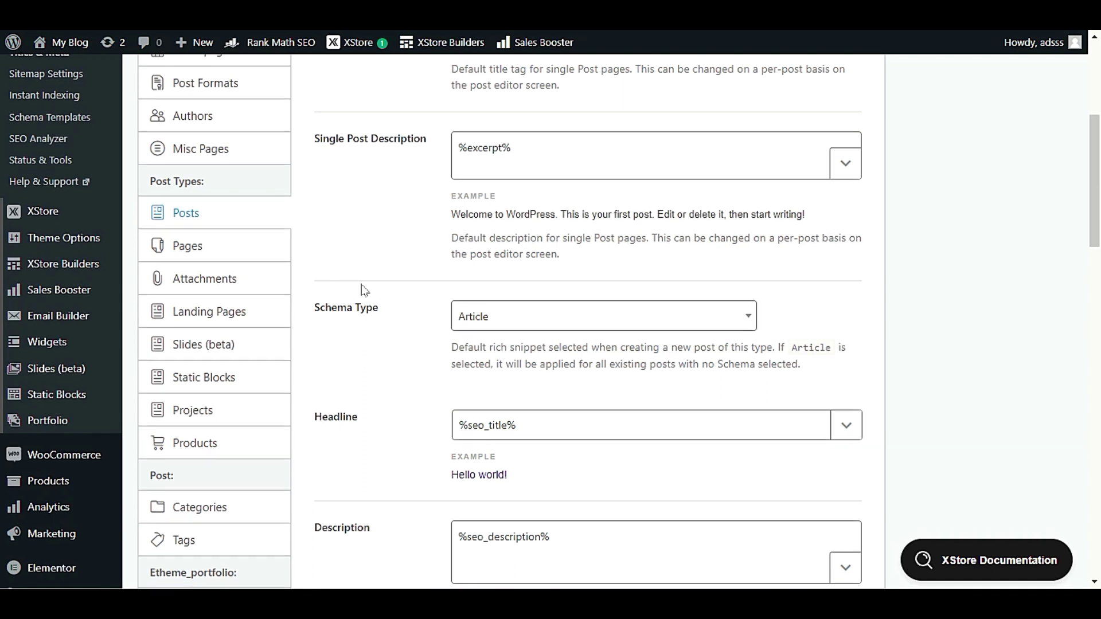
scroll(361, 291, "up", 6)
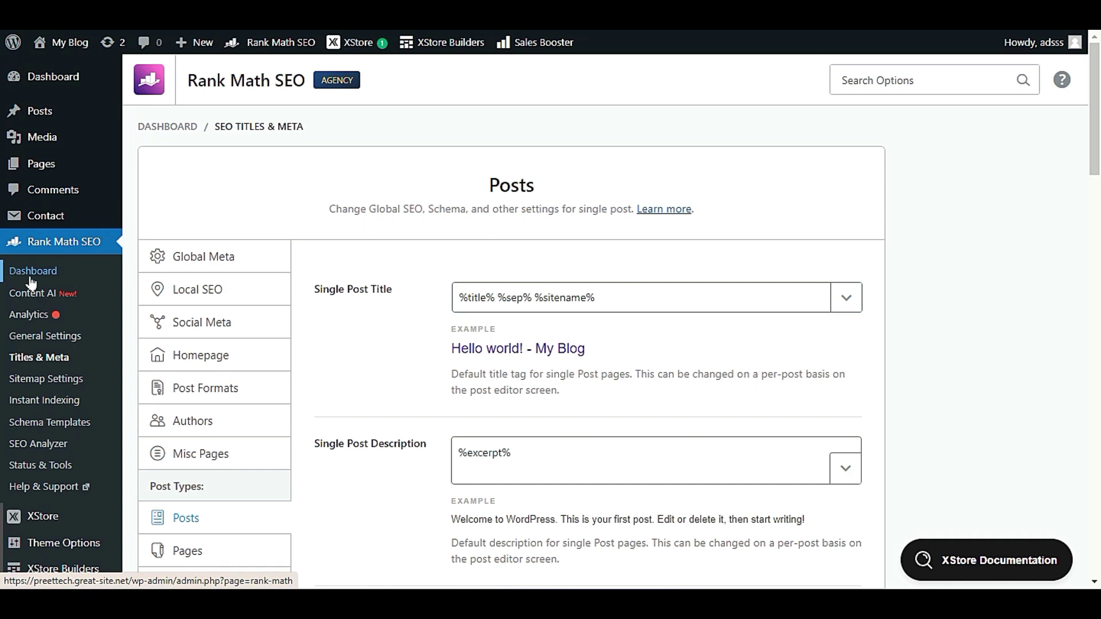
Step: Go from the Rank Math dashboard to the Import & Export tab and scroll through its sections
left_click(59, 275)
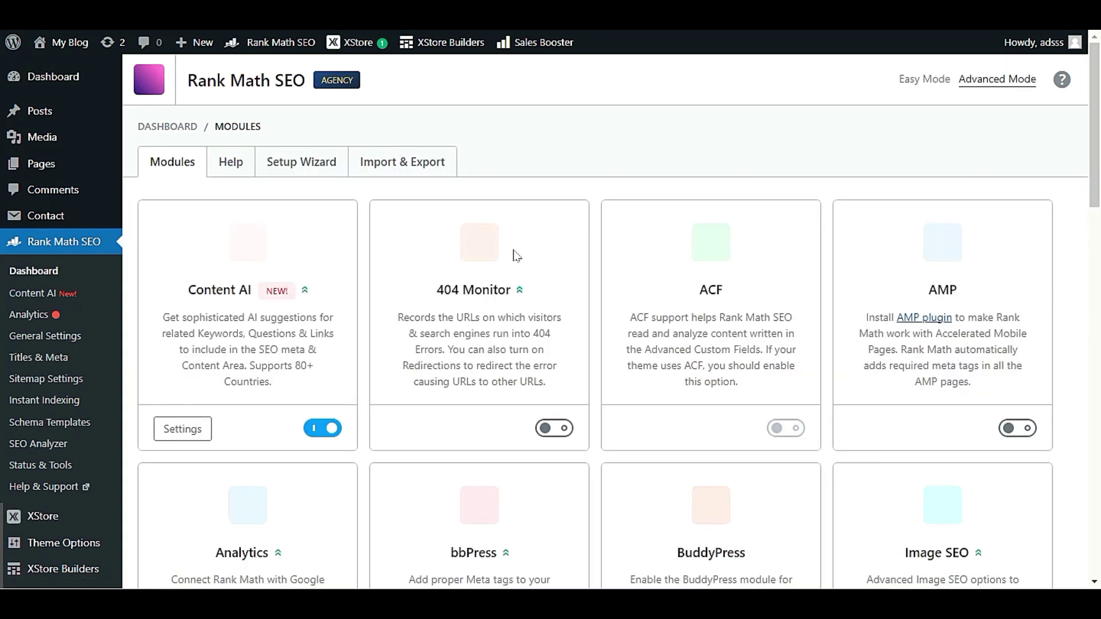
left_click(422, 166)
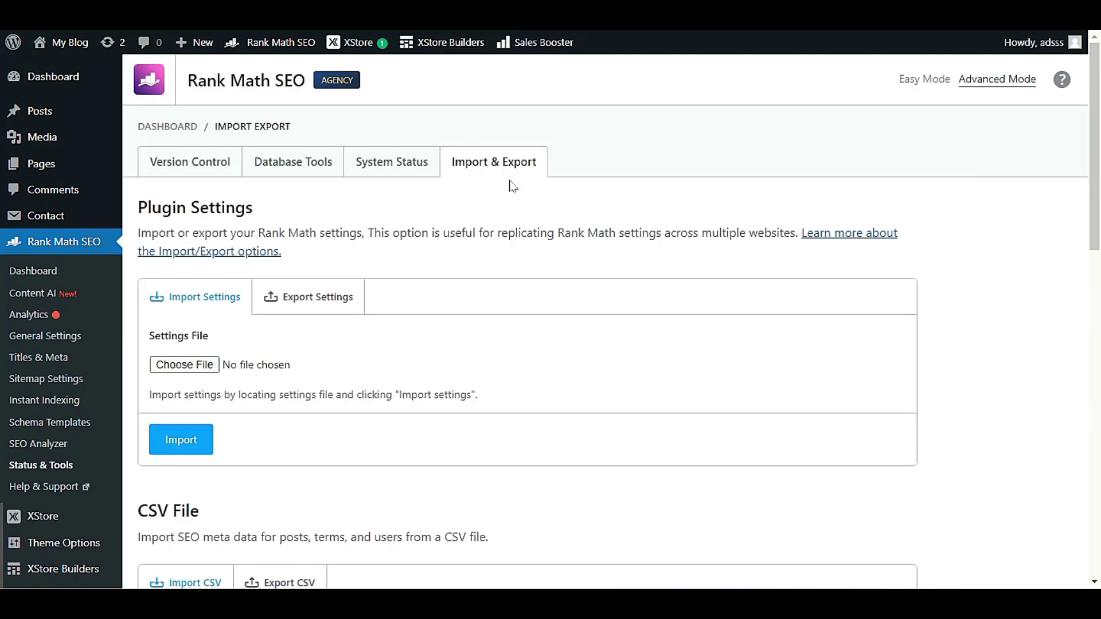
scroll(526, 218, "down", 1)
scroll(801, 403, "down", 3)
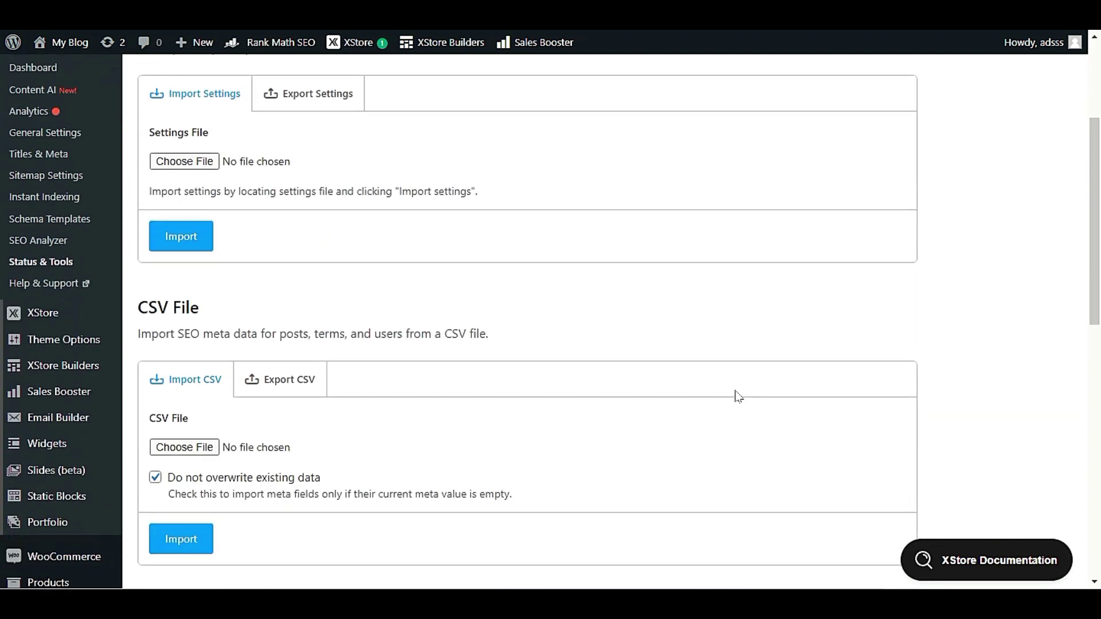
scroll(729, 394, "up", 4)
scroll(733, 396, "down", 1)
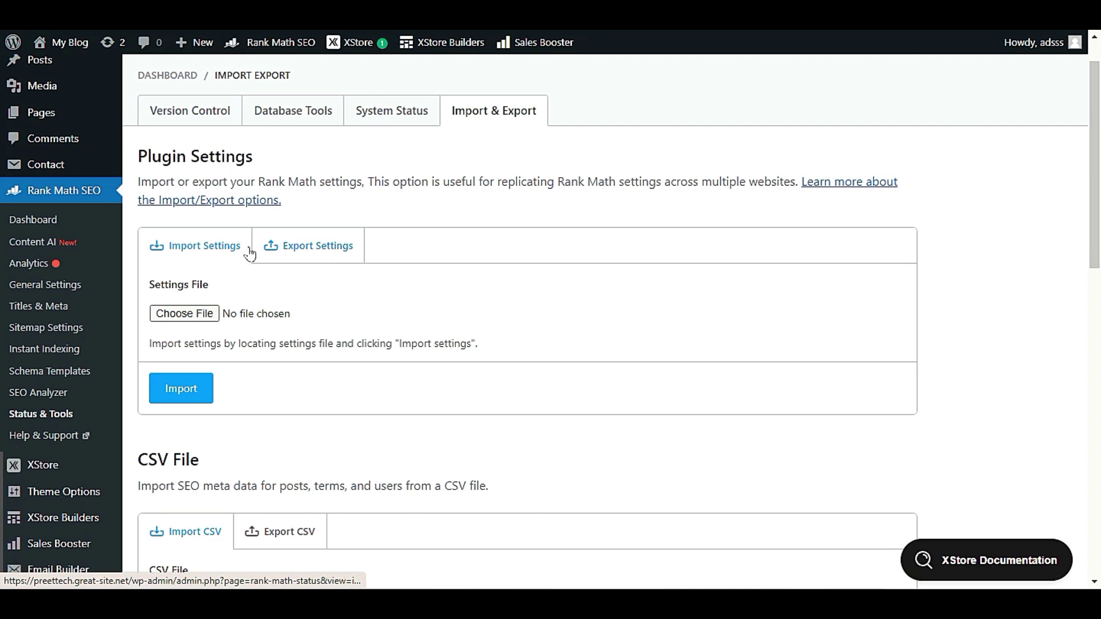
Step: Review the Export Settings choices, then switch to Export CSV and enable Use advanced options
left_click(322, 247)
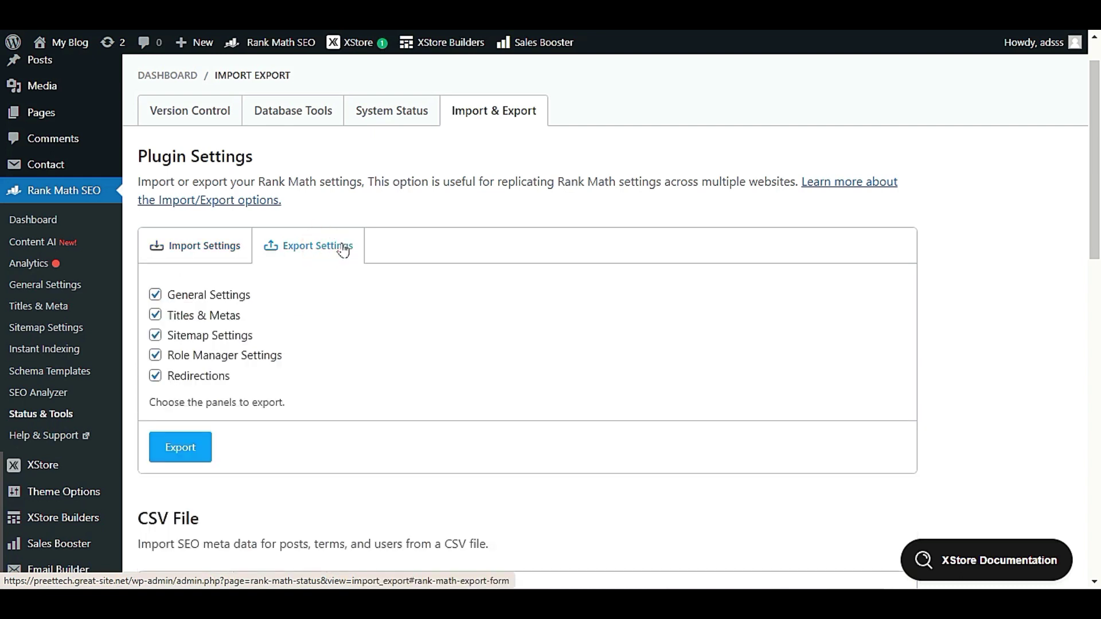
scroll(344, 292, "down", 6)
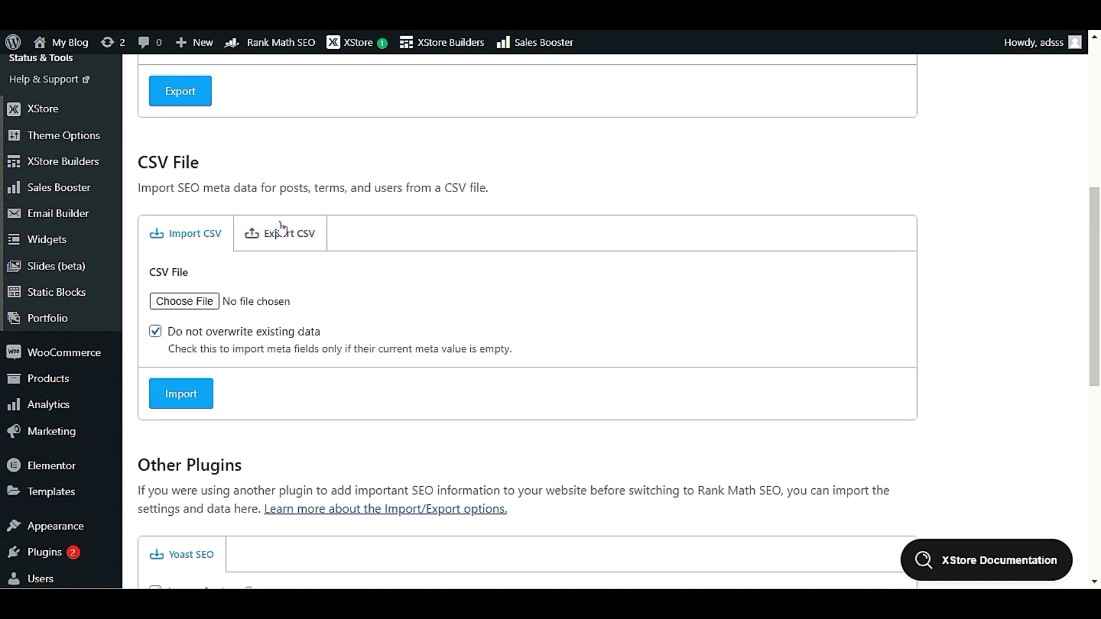
left_click(318, 237)
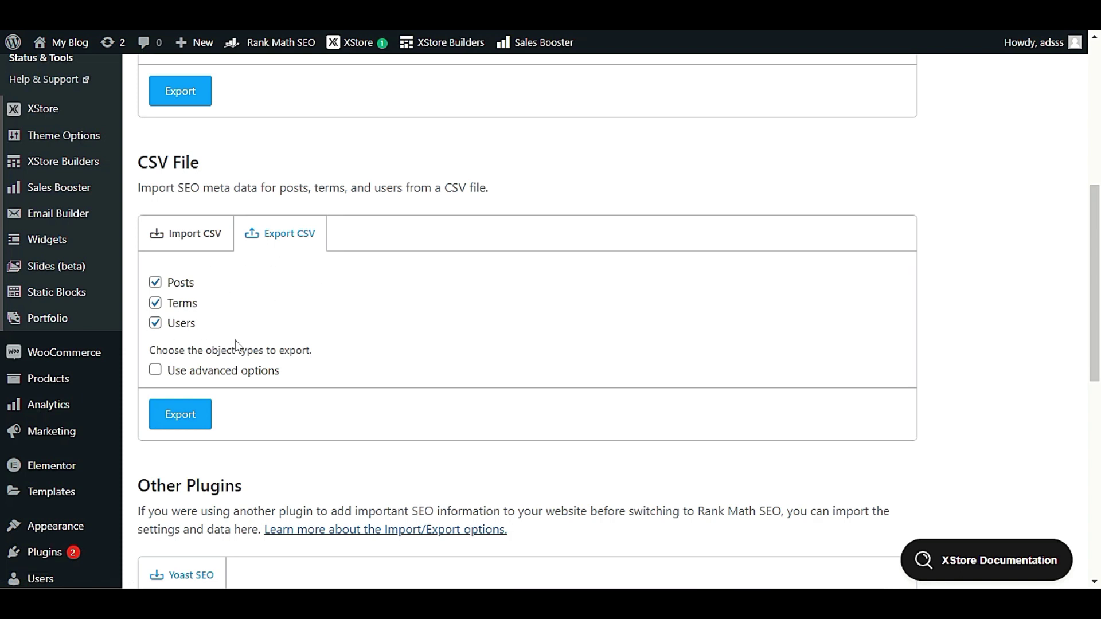
scroll(285, 339, "down", 3)
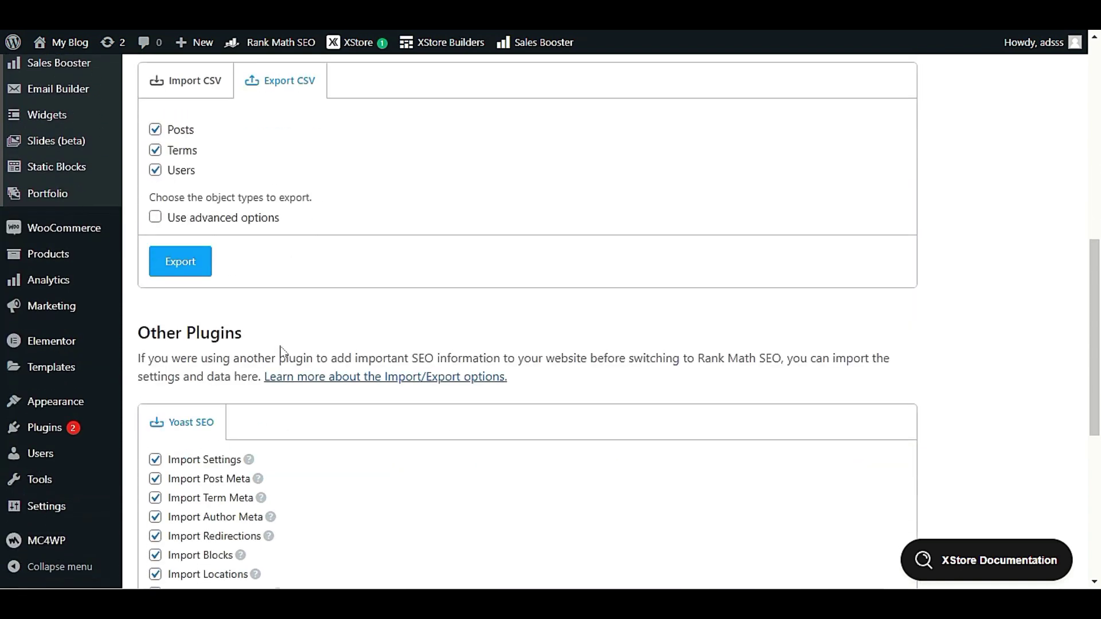
scroll(278, 352, "up", 3)
left_click(155, 370)
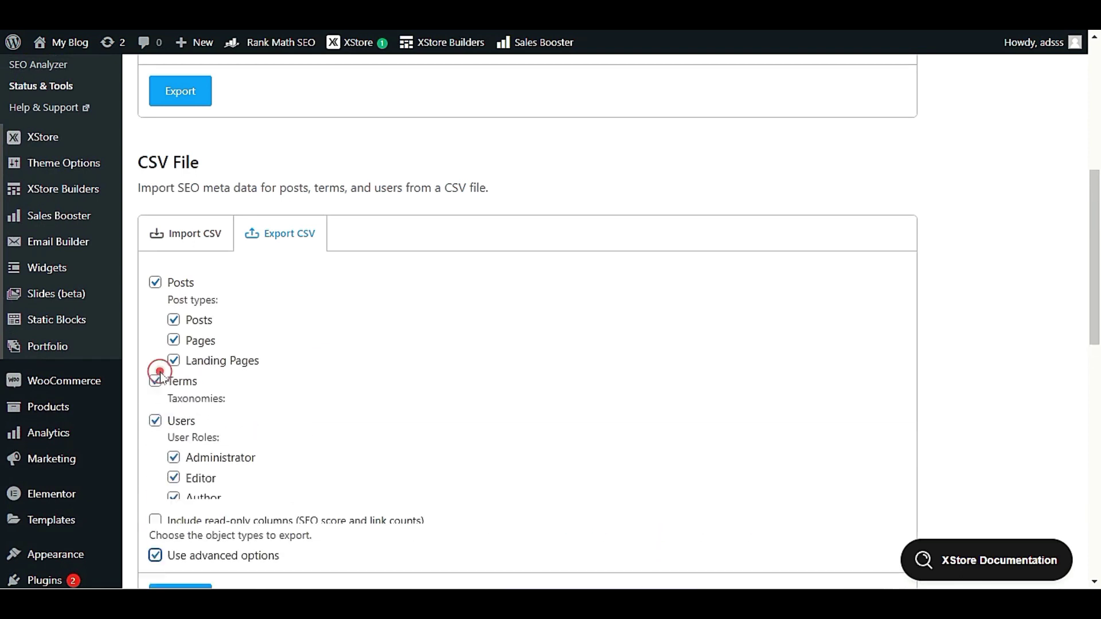
scroll(171, 389, "down", 4)
scroll(170, 390, "down", 2)
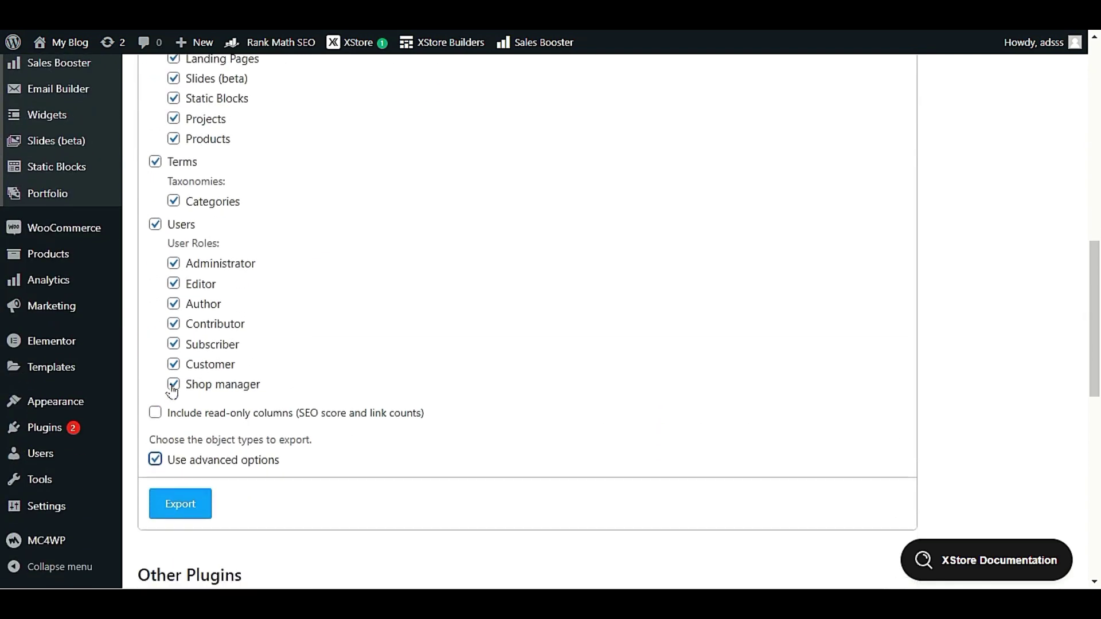
scroll(171, 389, "up", 4)
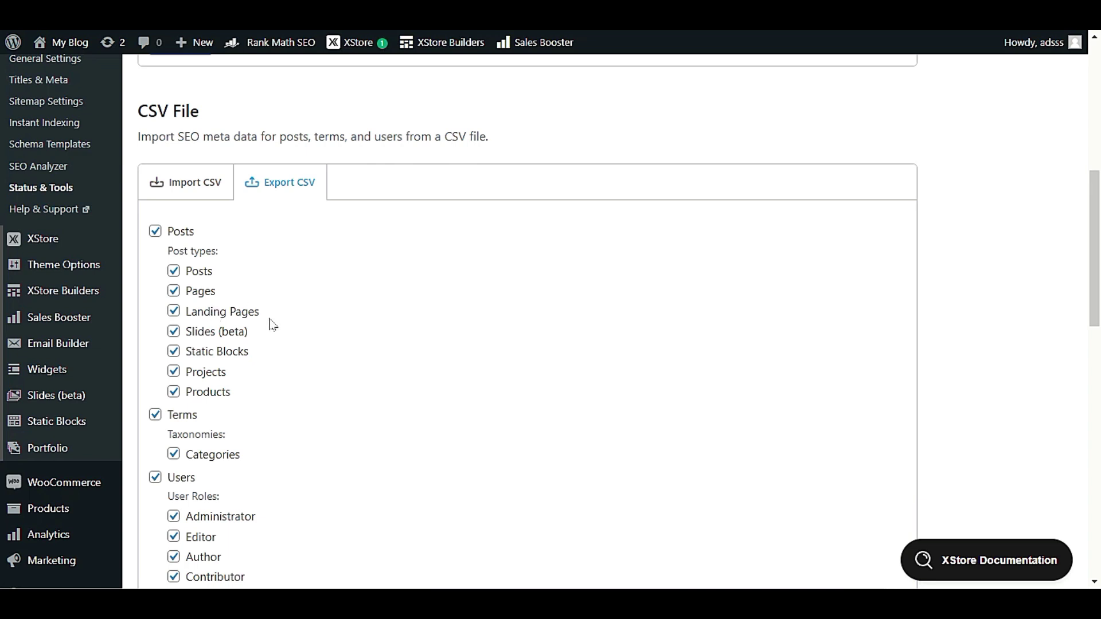
scroll(273, 325, "down", 3)
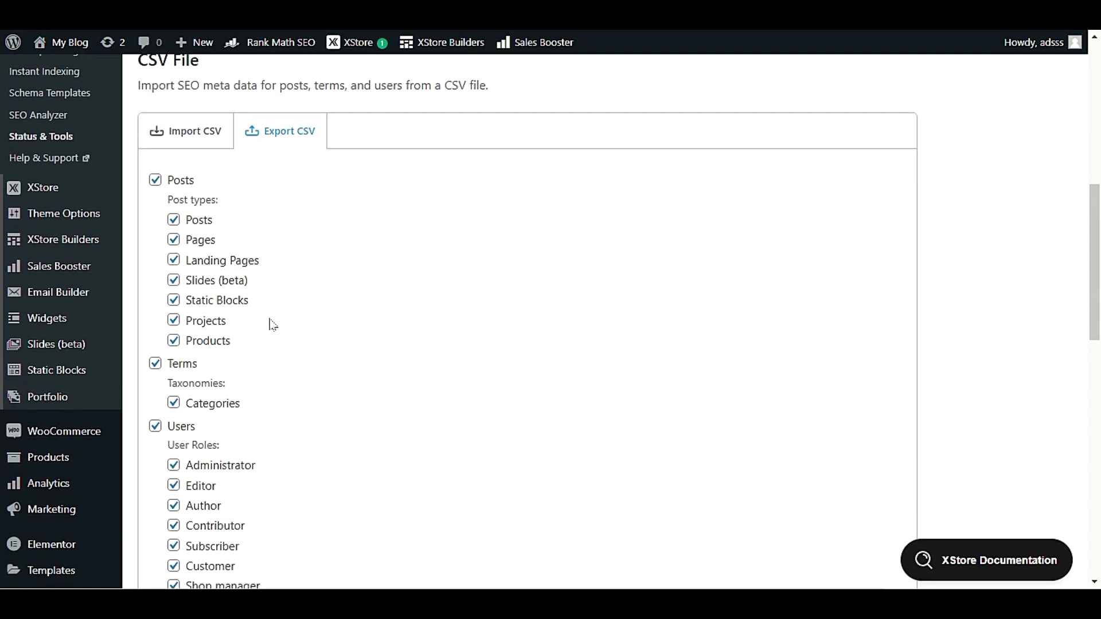
scroll(273, 325, "down", 8)
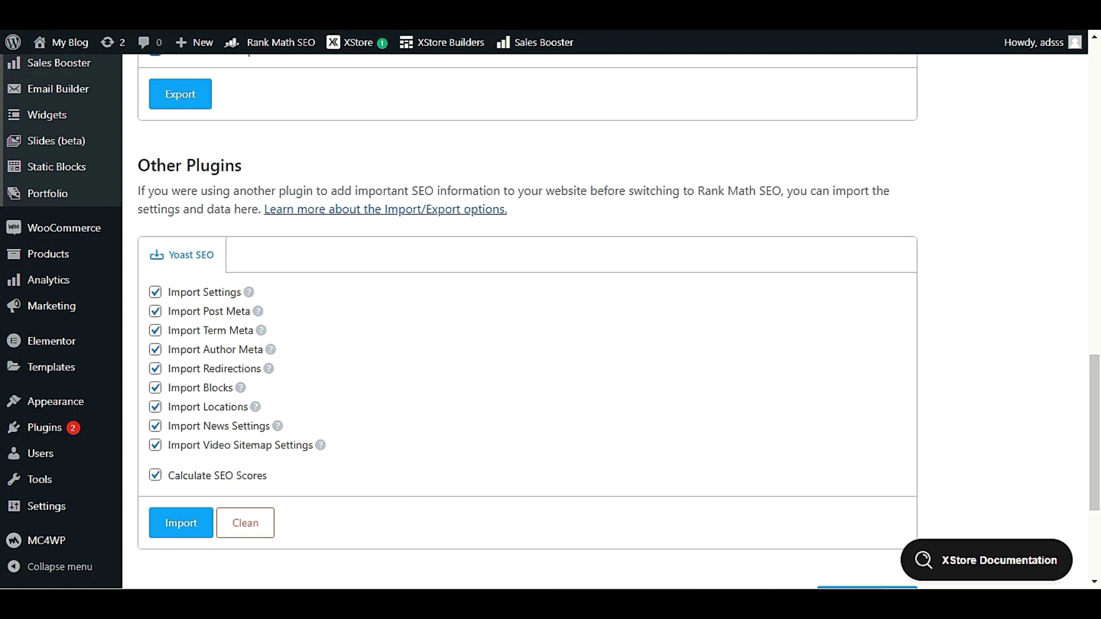
scroll(636, 202, "up", 15)
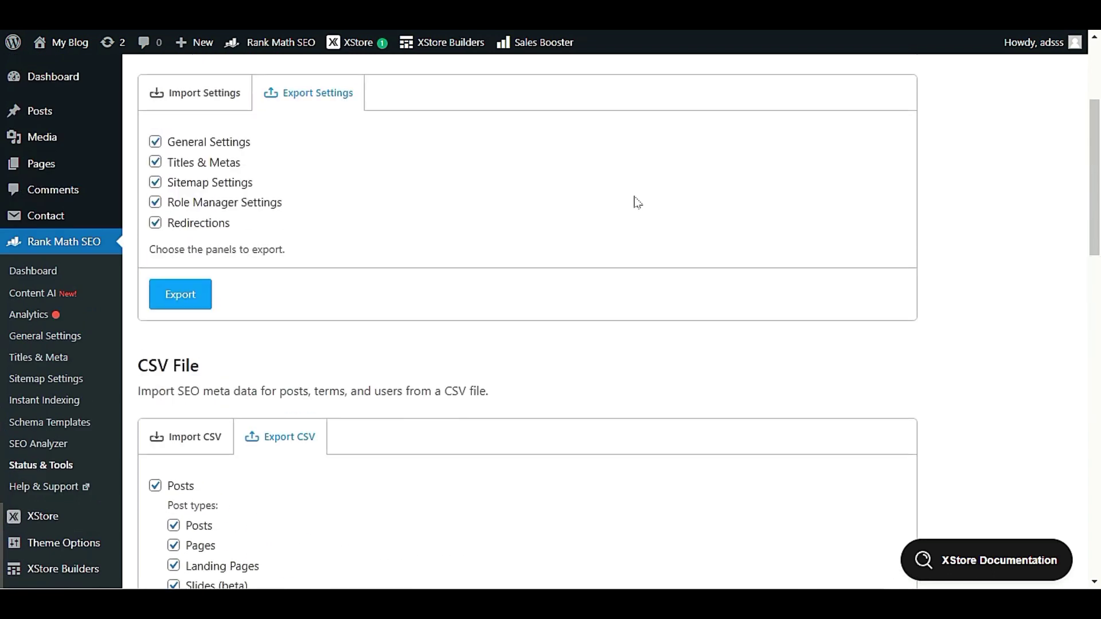
scroll(636, 202, "up", 3)
scroll(628, 197, "down", 3)
scroll(628, 196, "up", 2)
left_click(316, 196)
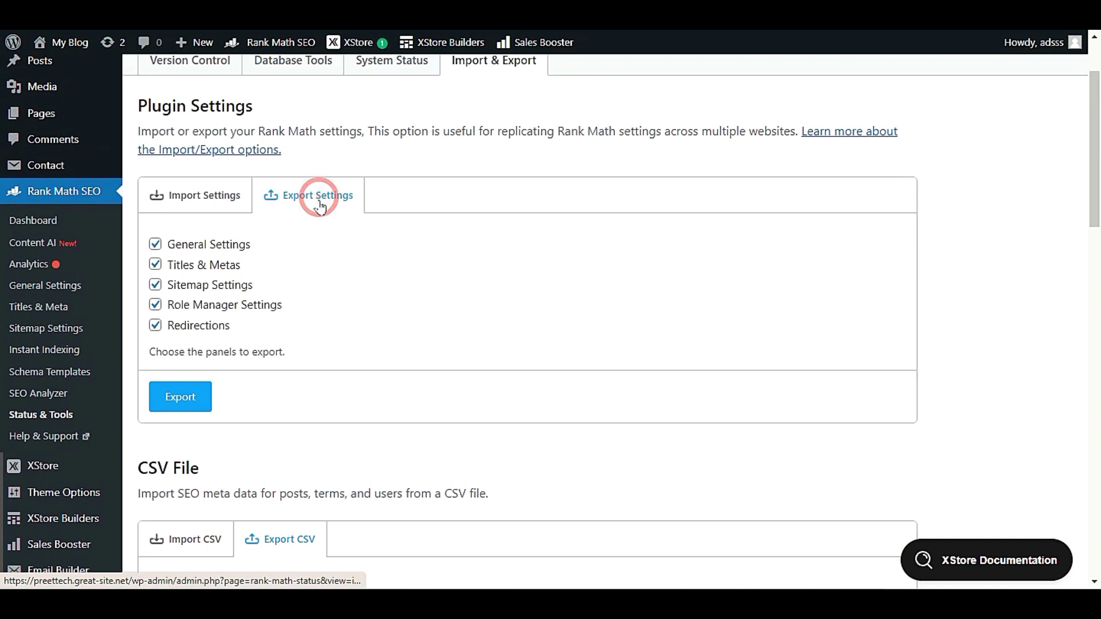
left_click(174, 397)
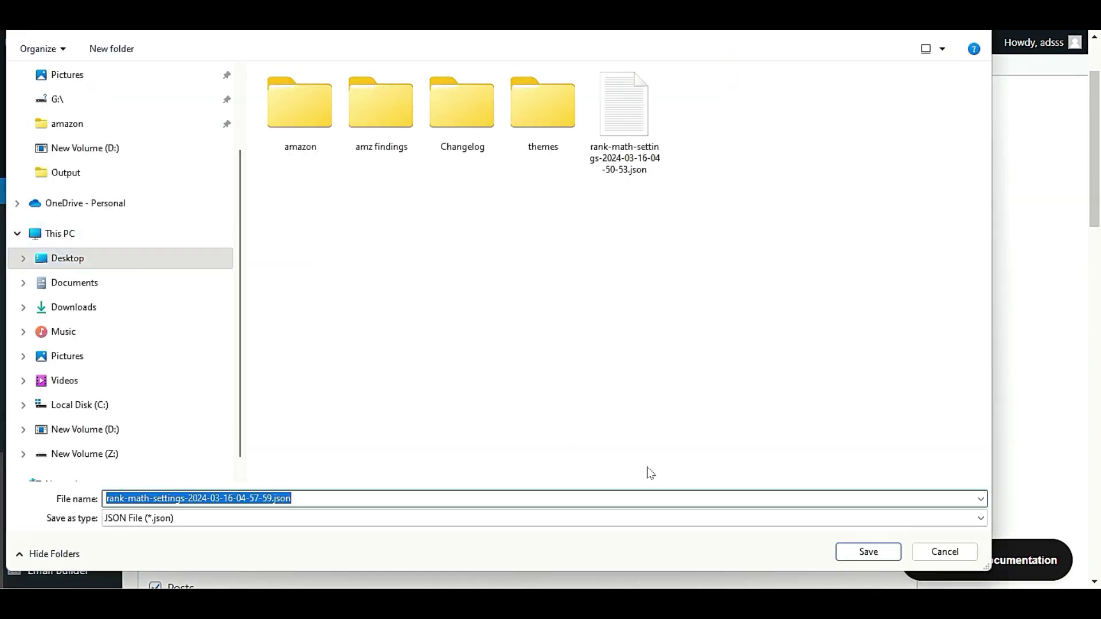
left_click(861, 553)
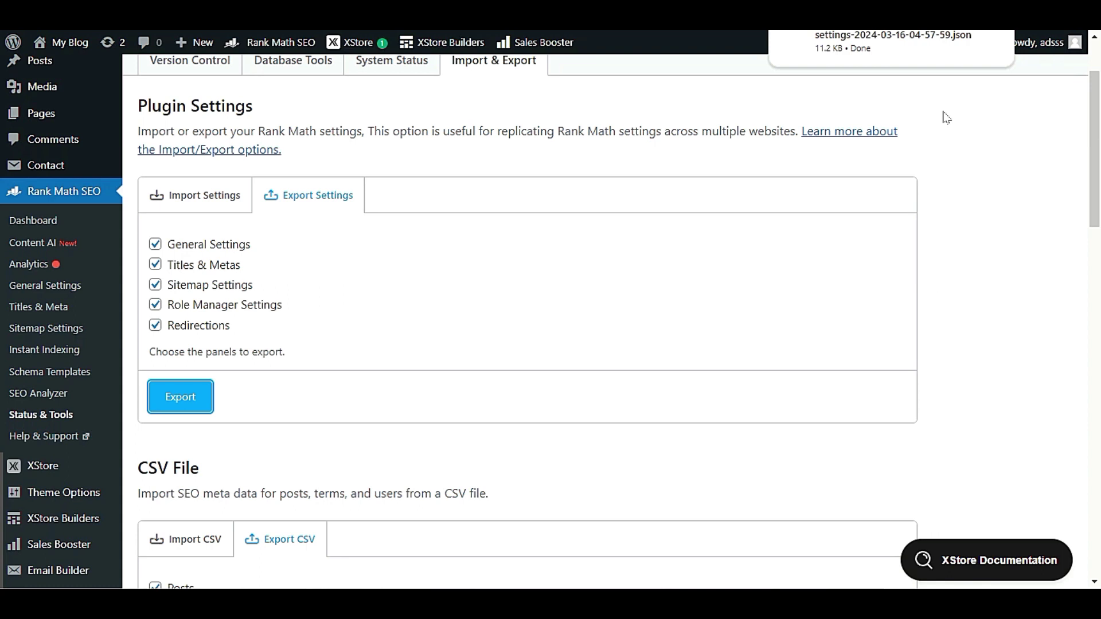
scroll(370, 324, "down", 5)
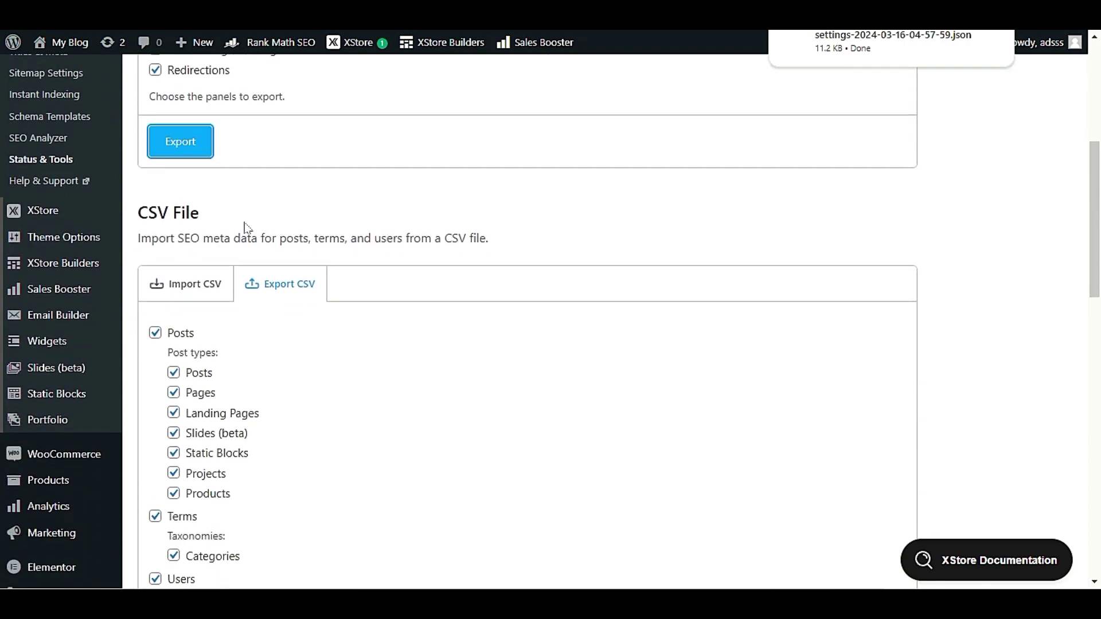
scroll(270, 258, "up", 4)
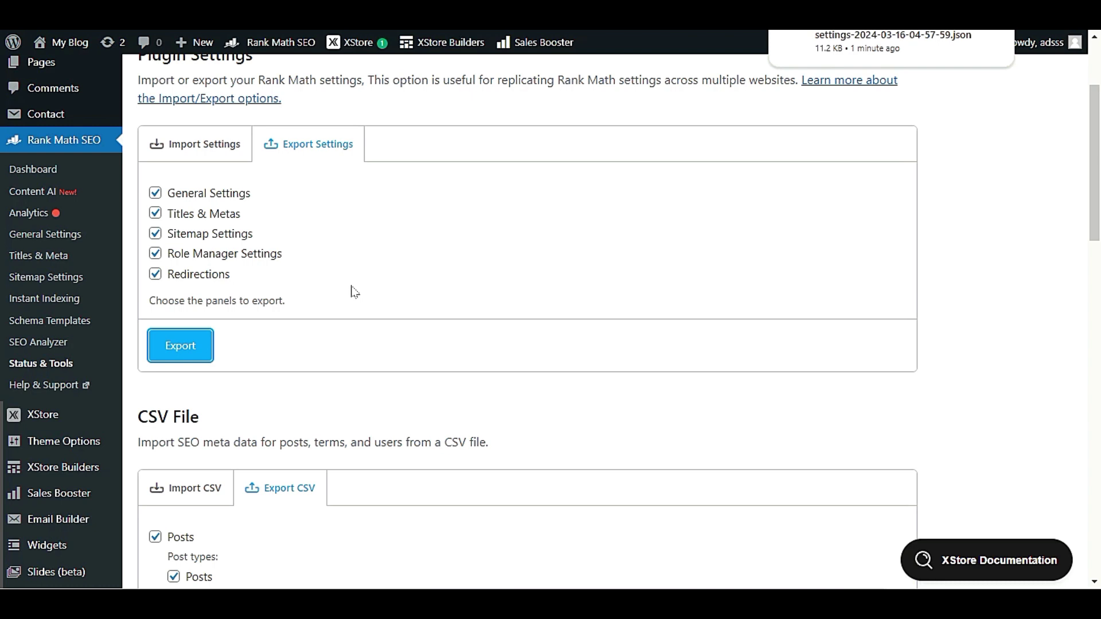
Step: Scroll to the CSV export options and leave Products included after toggling it
scroll(355, 292, "down", 3)
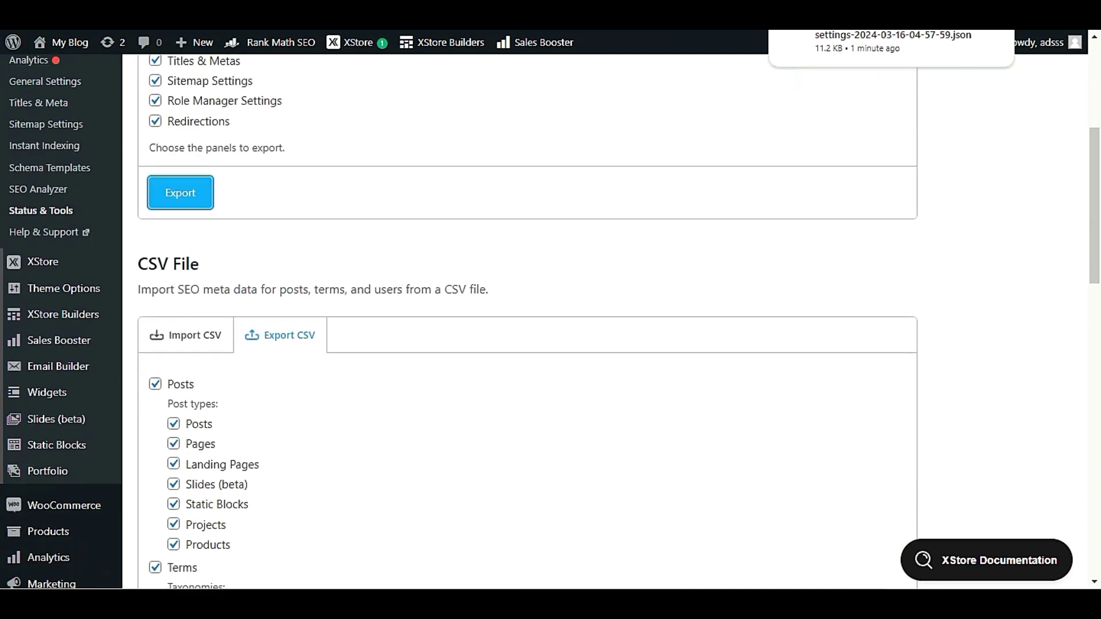
scroll(399, 282, "down", 3)
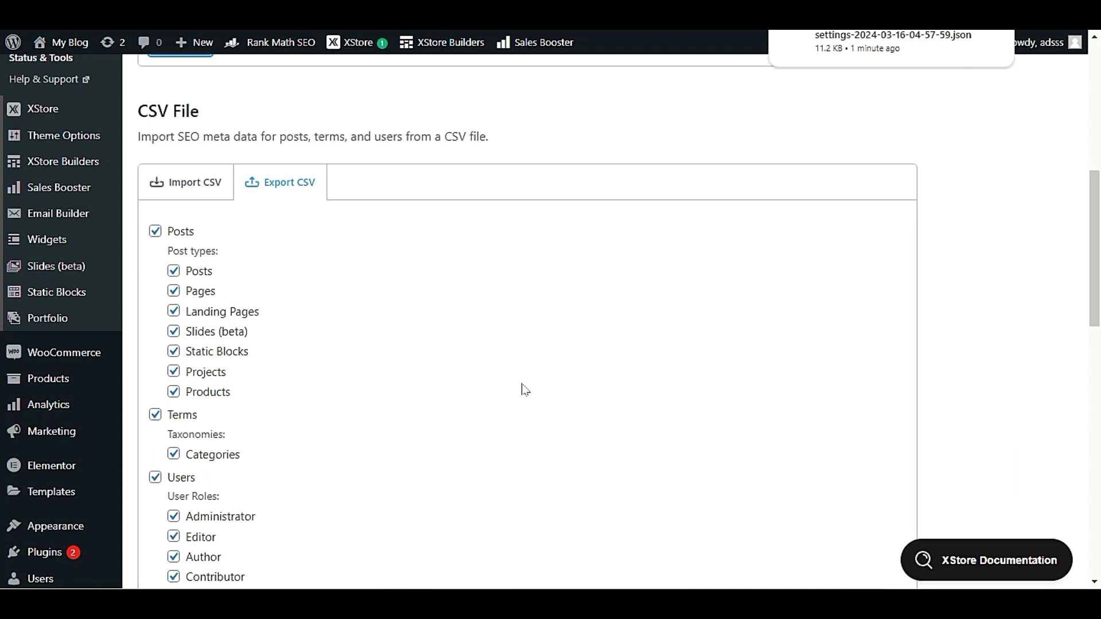
scroll(525, 390, "down", 2)
scroll(524, 390, "up", 1)
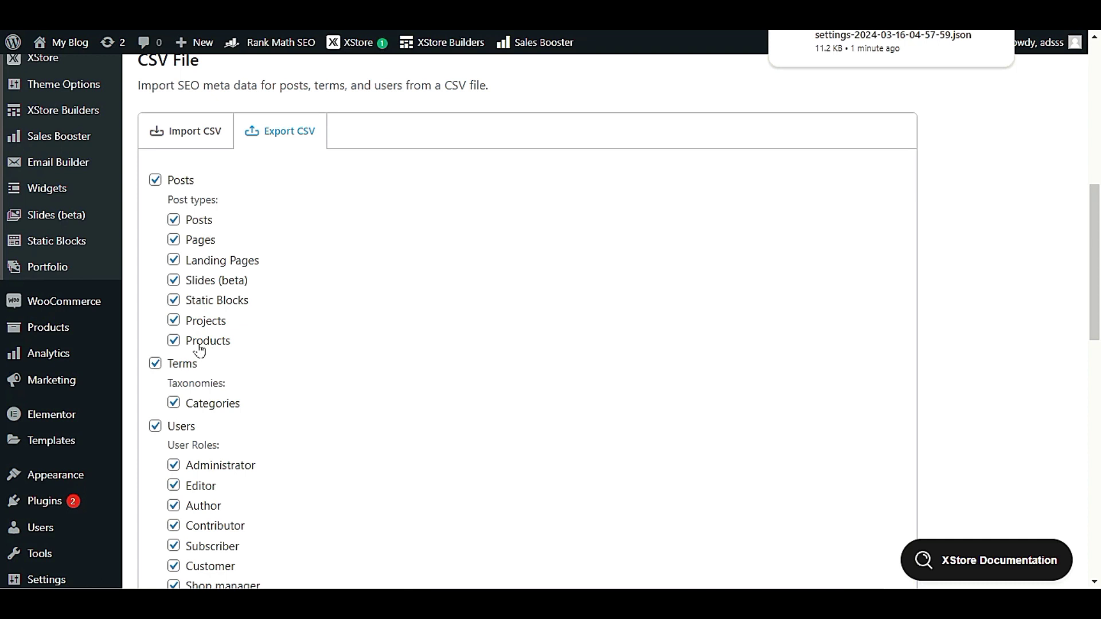
left_click(173, 341)
left_click(173, 341)
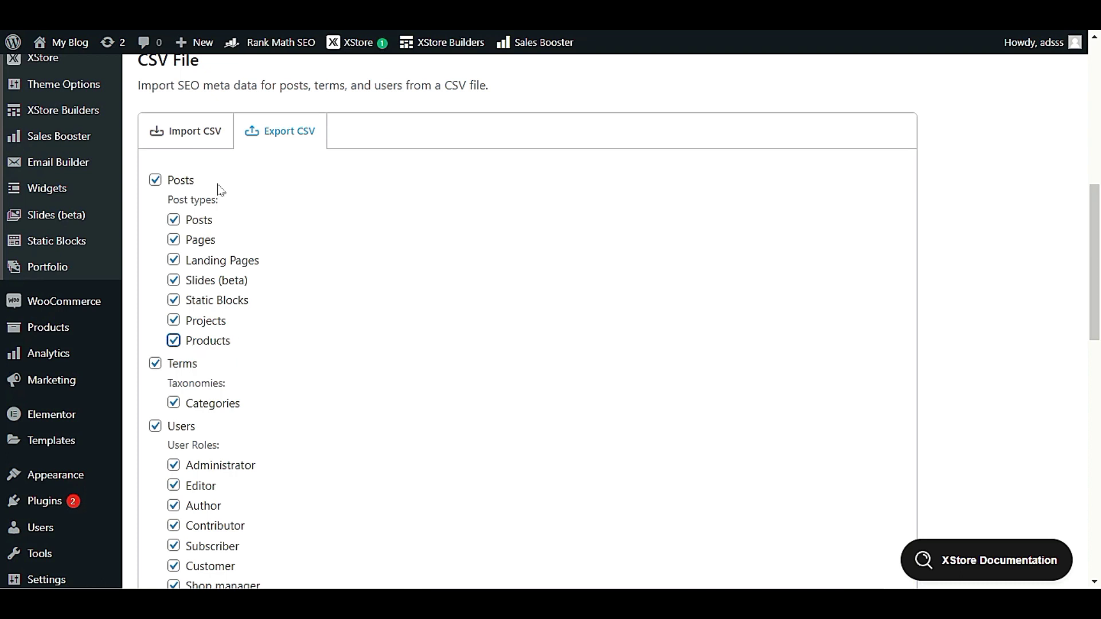
Step: Export the SEO meta CSV and save myblog_rank-math-2024-03-16_04-59-56.csv to the Desktop
scroll(377, 396, "down", 3)
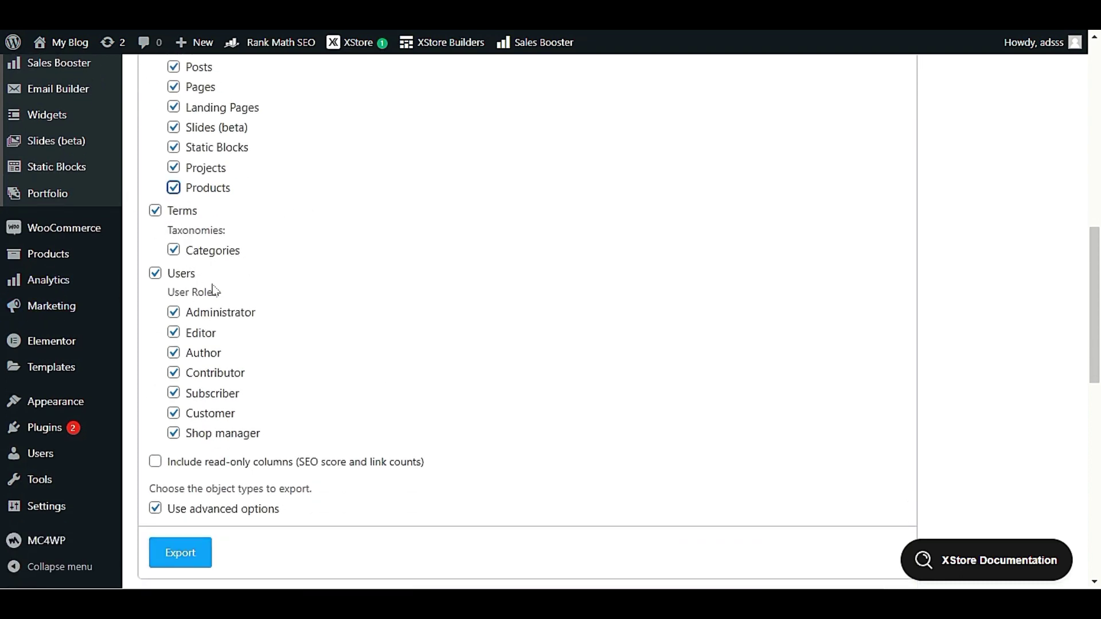
scroll(239, 253, "down", 3)
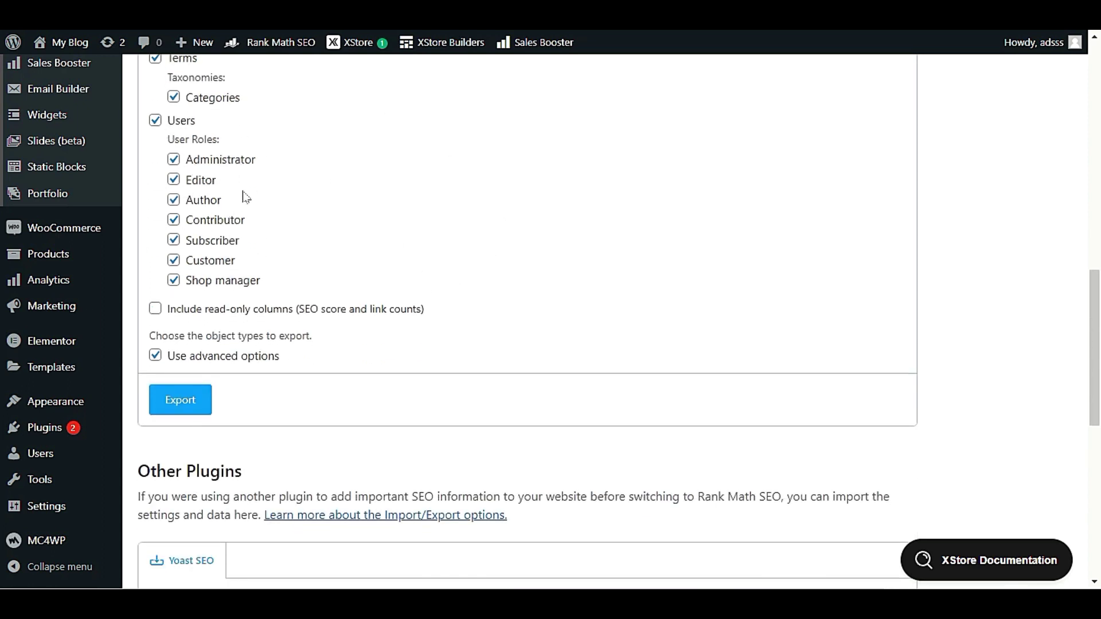
scroll(307, 344, "up", 3)
scroll(282, 266, "down", 2)
scroll(282, 265, "up", 4)
scroll(281, 265, "down", 4)
scroll(281, 269, "down", 2)
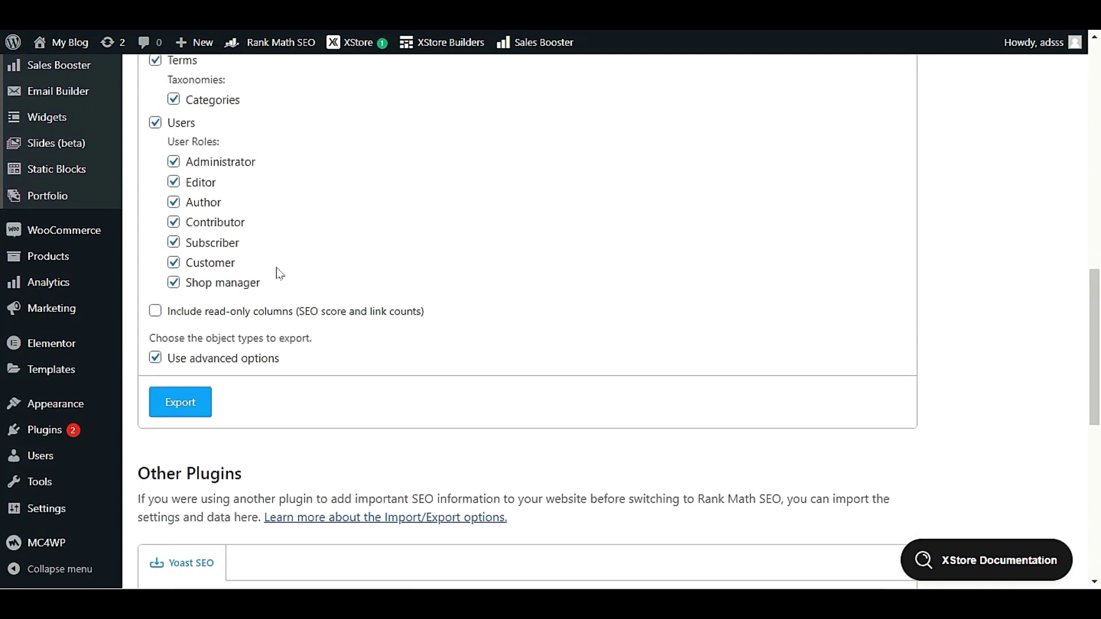
left_click(192, 353)
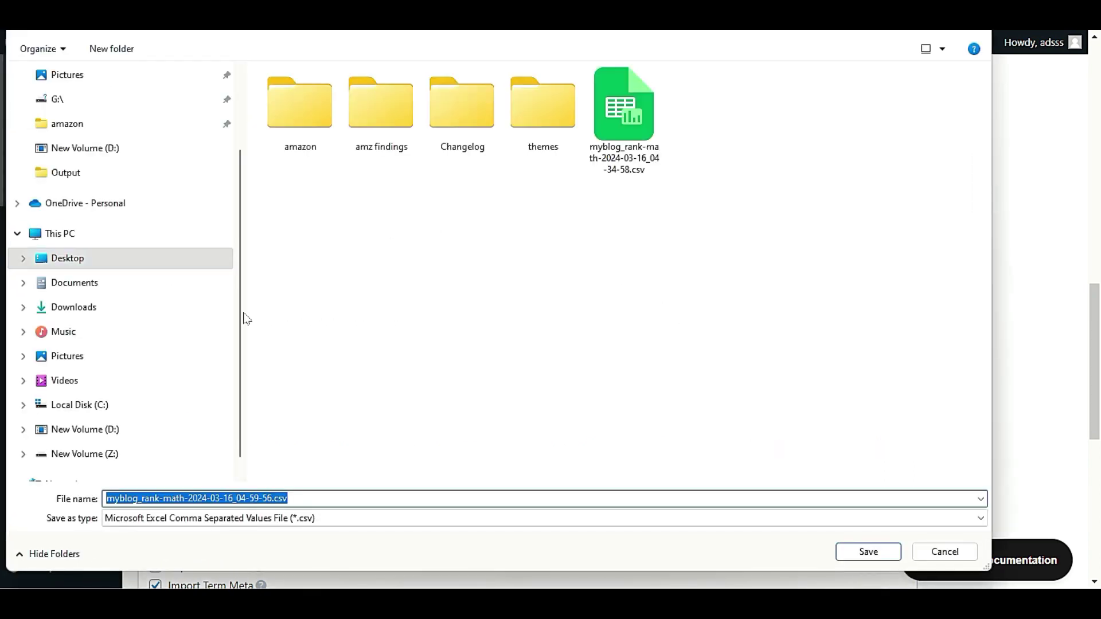
left_click(854, 552)
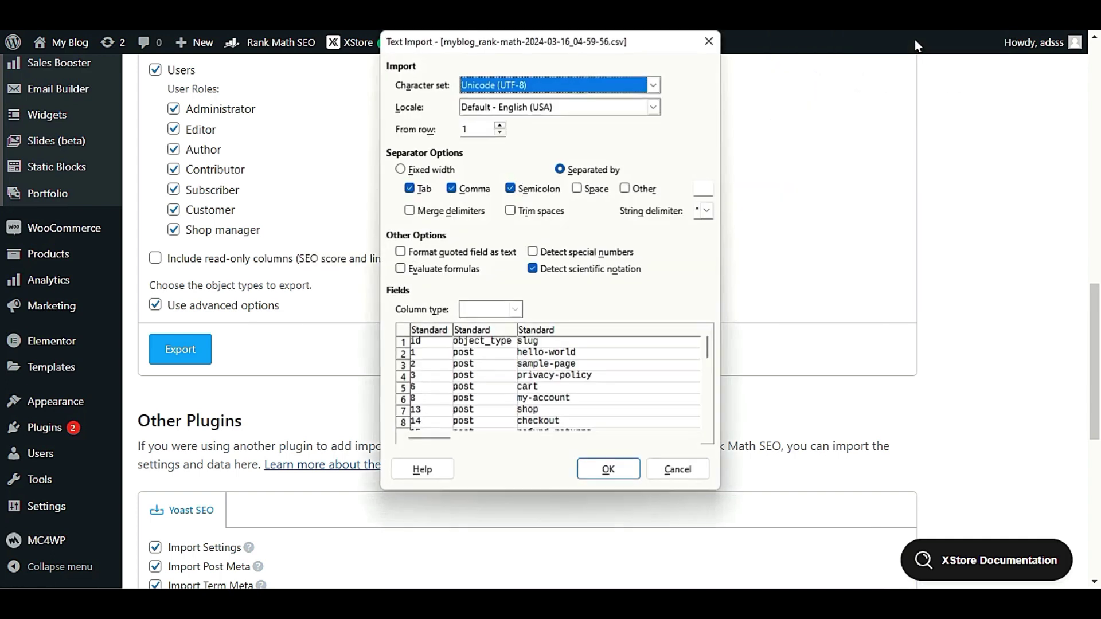
Step: Accept the Text Import options and inspect the object_type and slug values in columns B and C
left_click(614, 473)
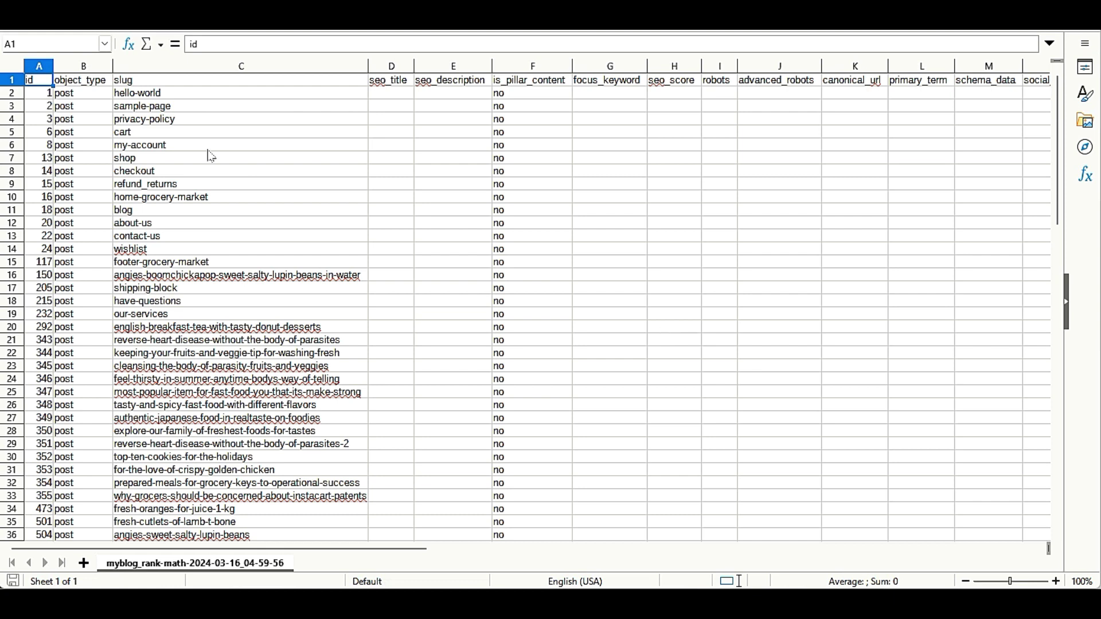
left_click(68, 93)
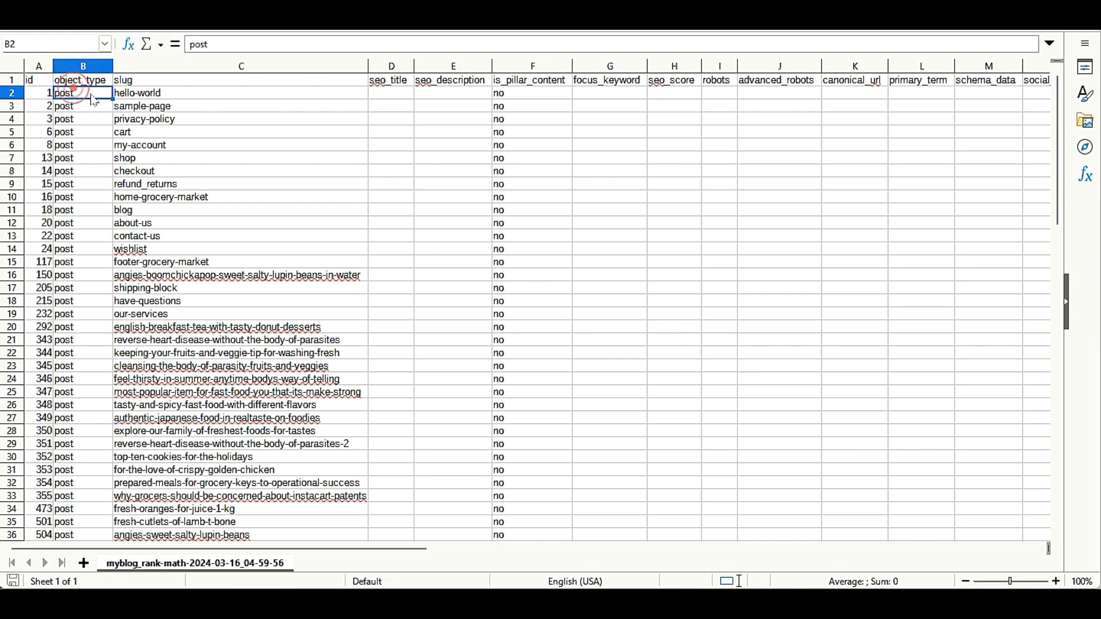
left_click(131, 95)
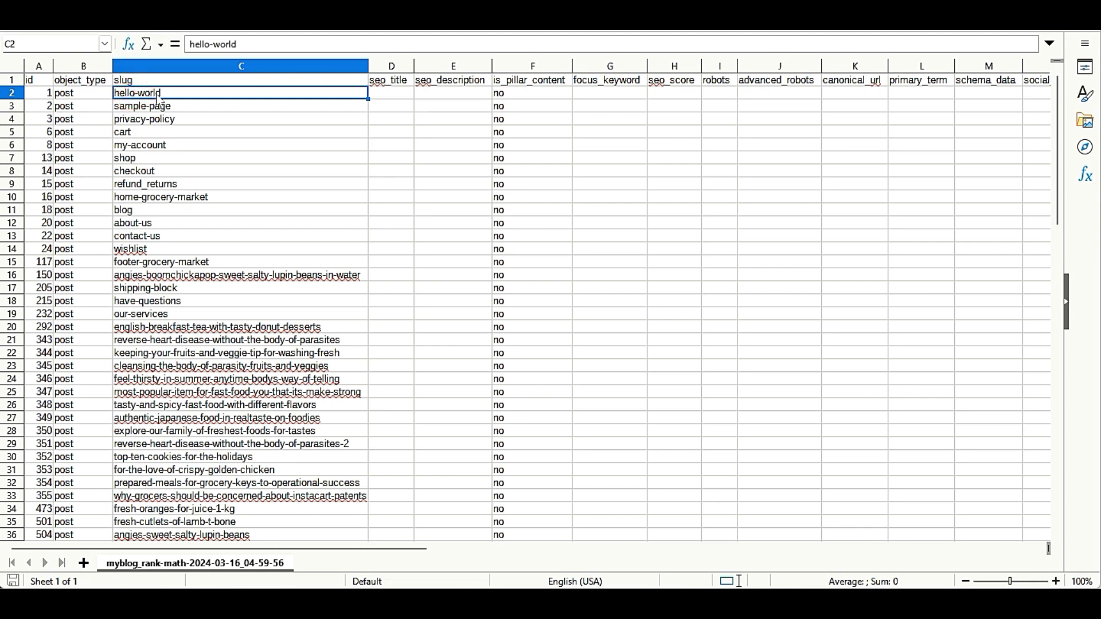
left_click(189, 106)
left_click(191, 132)
left_click(194, 154)
left_click(198, 184)
left_click(195, 145)
left_click(192, 142)
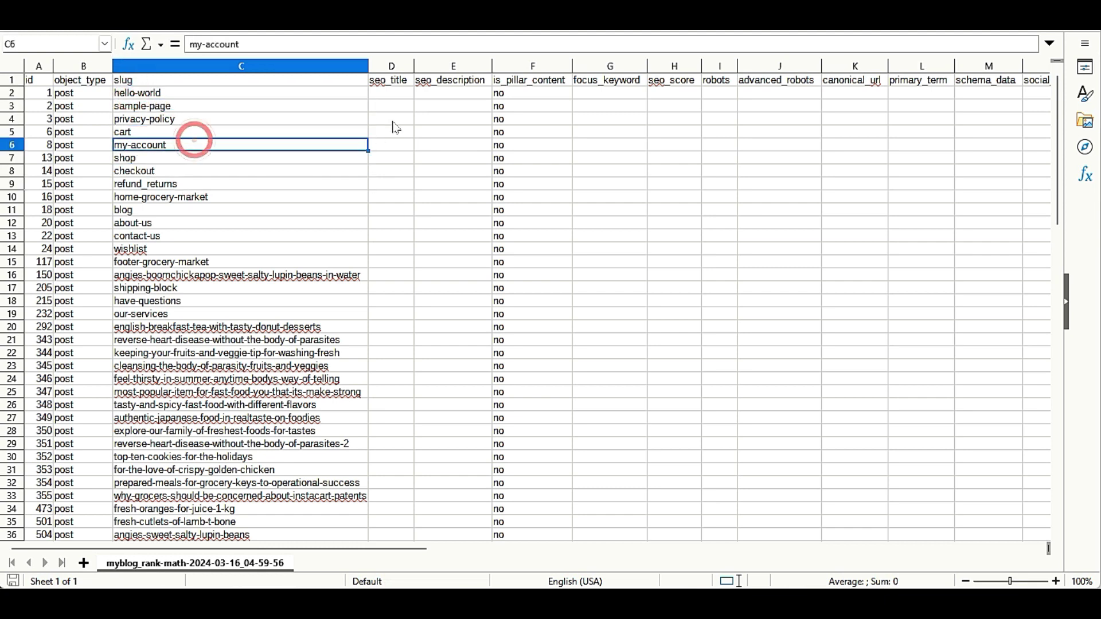
Step: Examine the seo_title, seo_description and is_pillar_content columns, widening seo_title column D
left_click(392, 85)
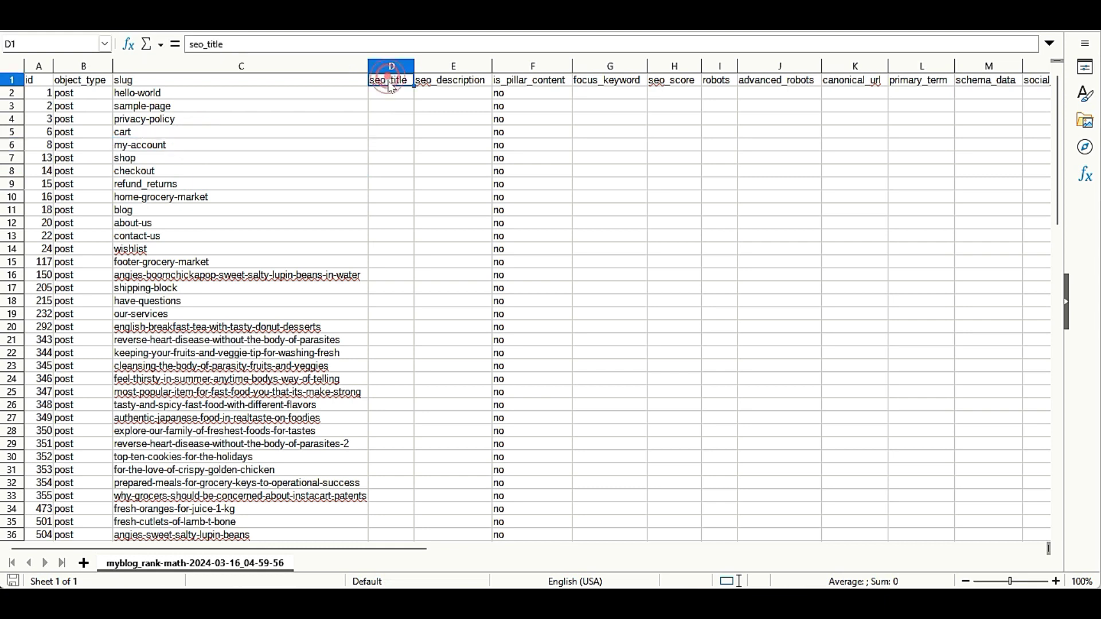
left_click(462, 86)
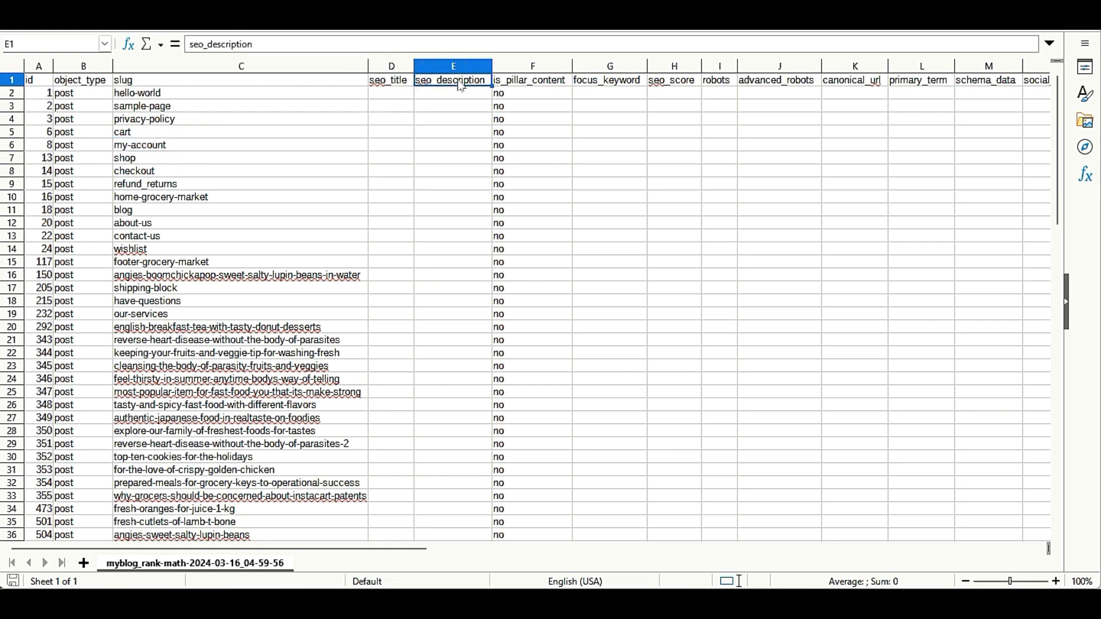
left_click(551, 83)
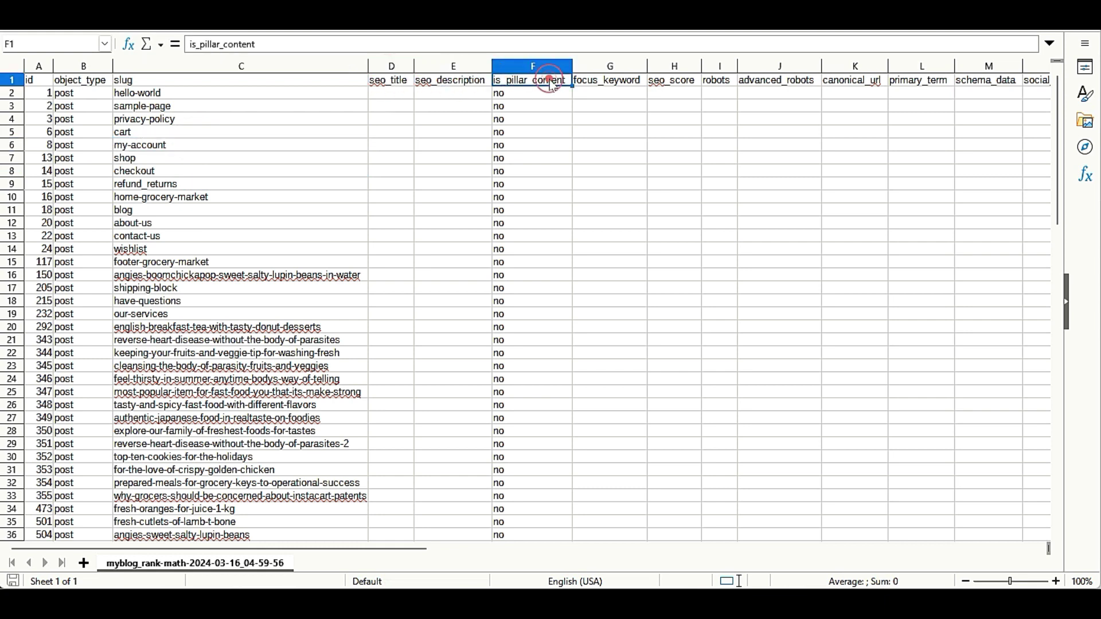
left_click(521, 114)
left_click(402, 118)
left_click_drag(414, 67, 460, 69)
left_click(401, 124)
left_click(417, 135)
left_click(423, 159)
left_click(419, 196)
left_click(412, 223)
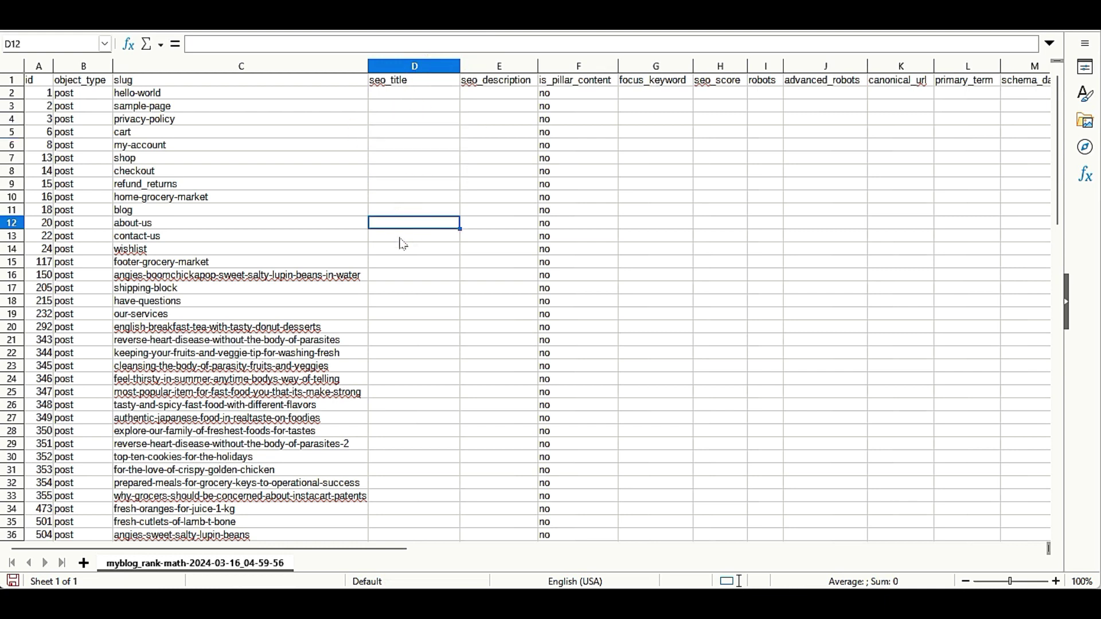
Step: Check the seo_score, focus_keyword, primary_term and schema_data columns, then close the spreadsheet
left_click(730, 83)
left_click(728, 122)
left_click(659, 82)
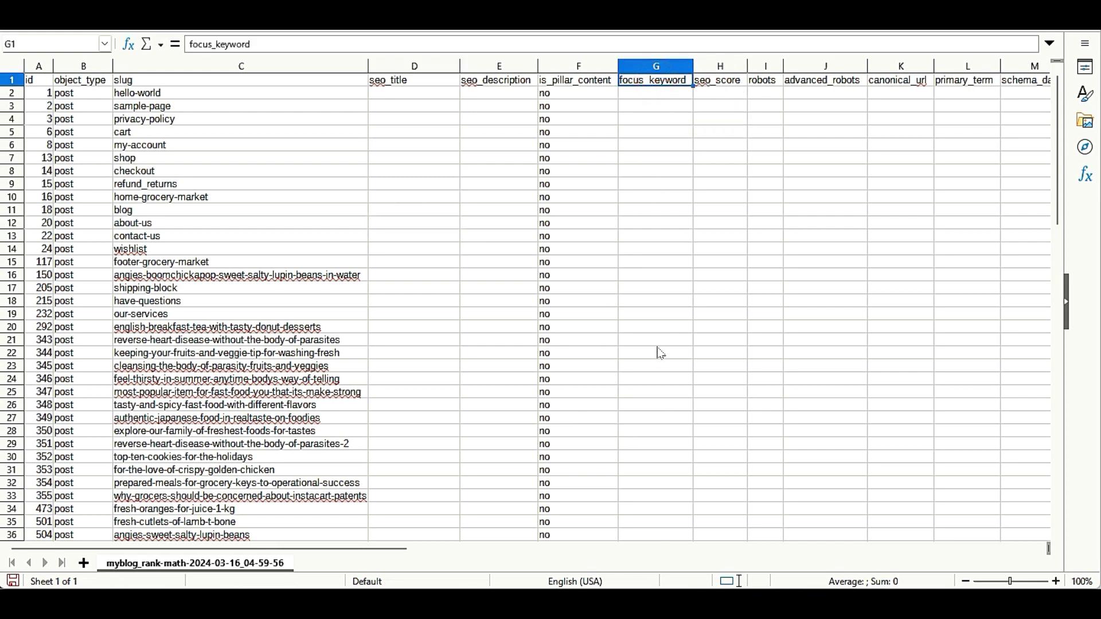
scroll(654, 362, "down", 5)
scroll(654, 362, "up", 5)
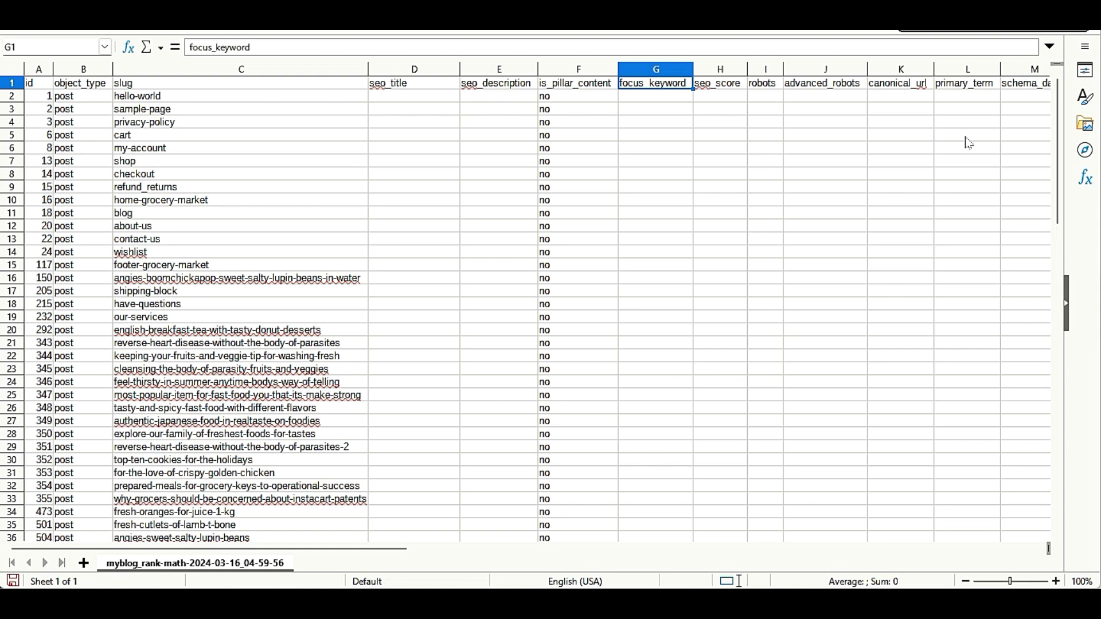
left_click(983, 84)
left_click(1028, 85)
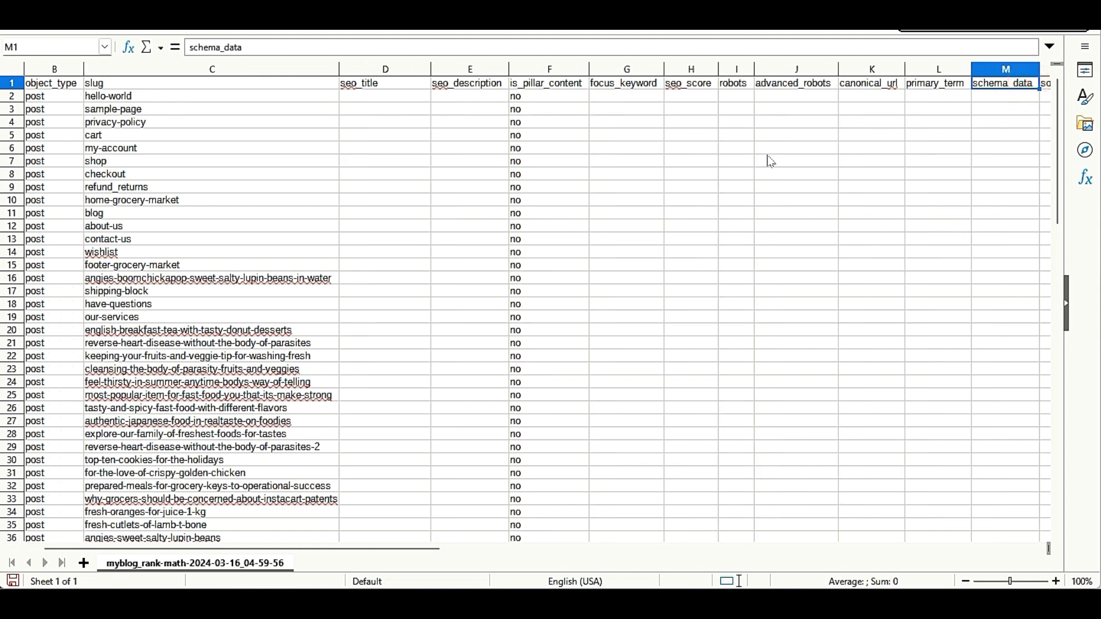
key("ctrl+w")
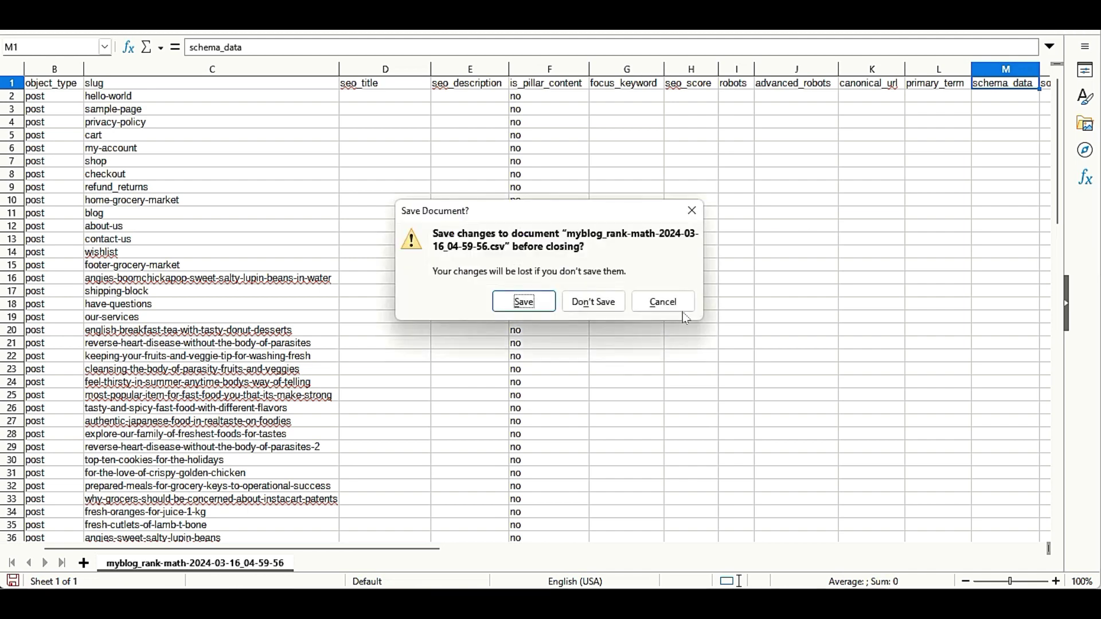
Step: Discard the spreadsheet changes and switch Import & Export to the Import Settings form
left_click(590, 301)
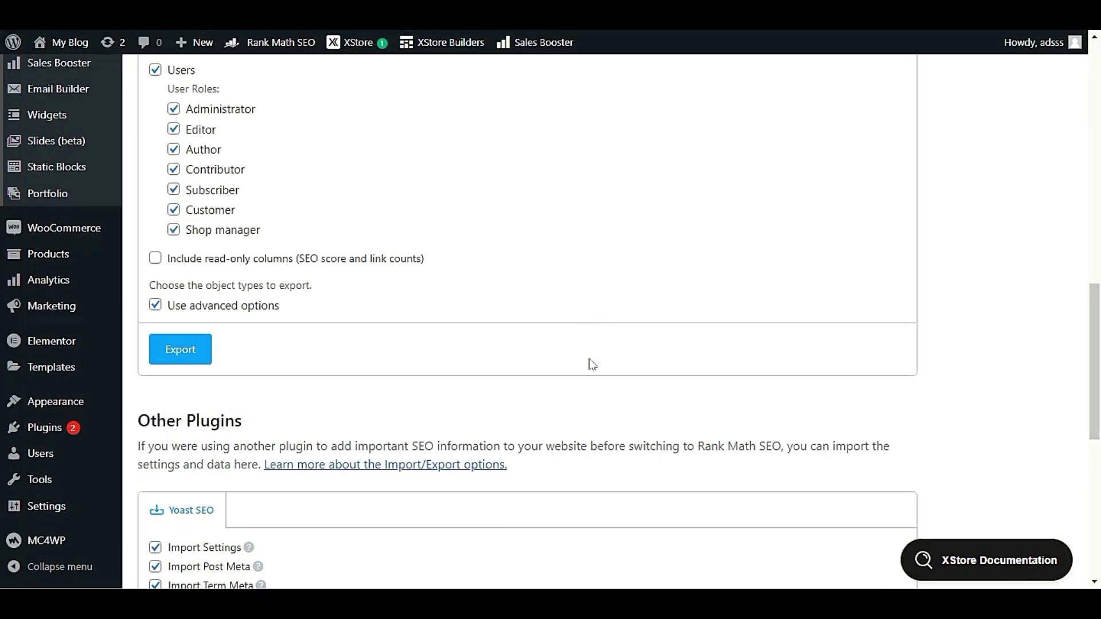
scroll(592, 364, "up", 15)
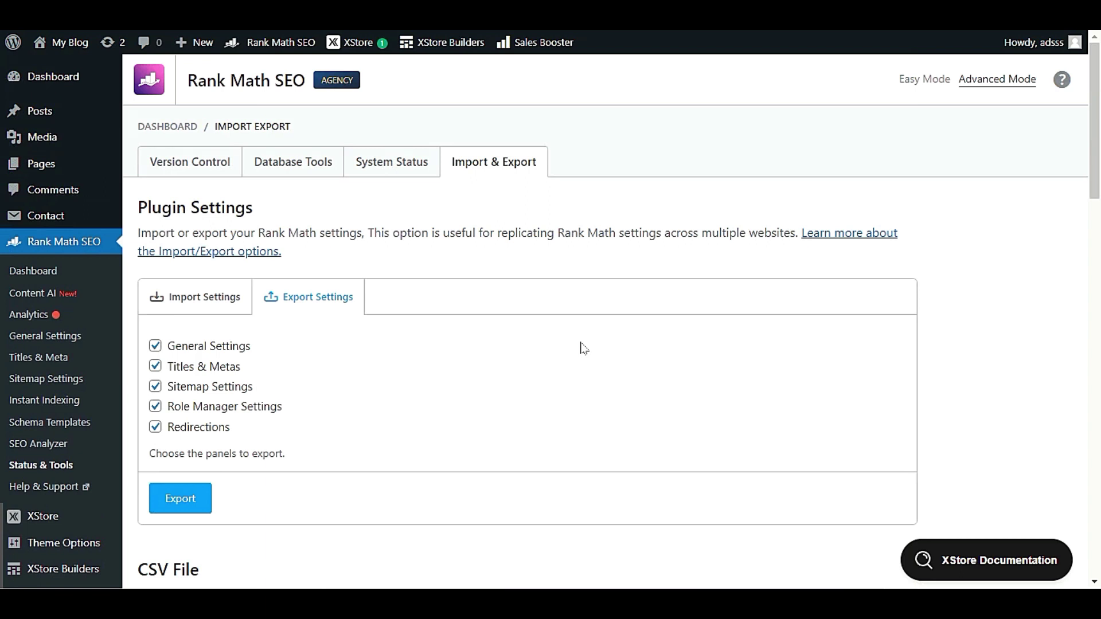
scroll(582, 351, "down", 3)
scroll(578, 357, "up", 3)
scroll(504, 287, "down", 4)
scroll(500, 293, "up", 3)
scroll(496, 295, "down", 3)
scroll(494, 297, "up", 5)
left_click(203, 296)
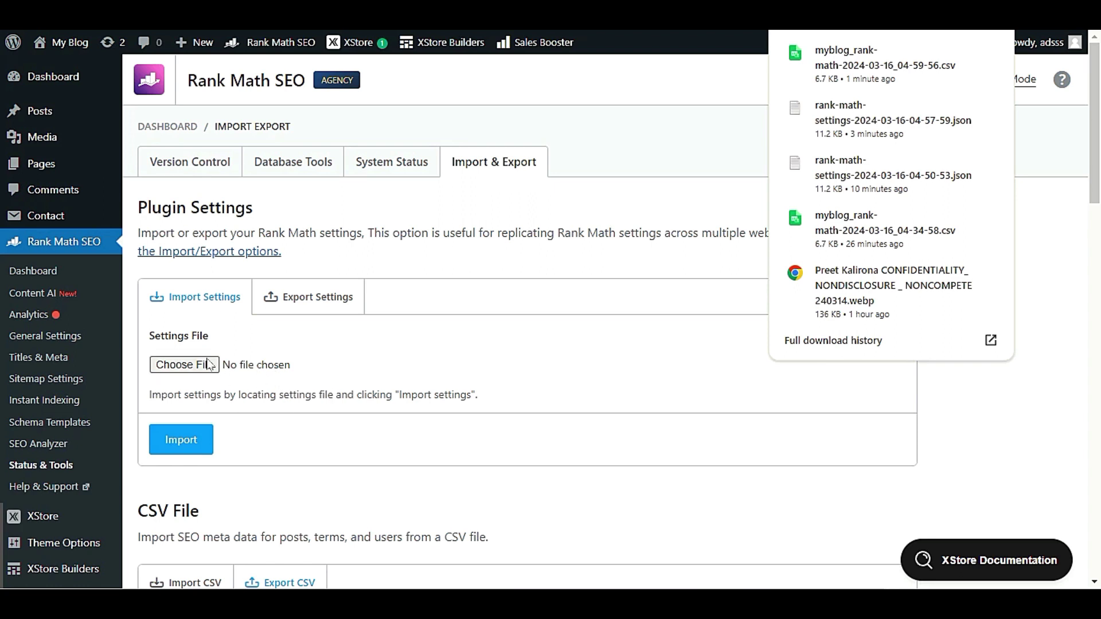
Step: Dismiss the downloads list and bring up the Import CSV panel
scroll(297, 253, "down", 3)
left_click(297, 263)
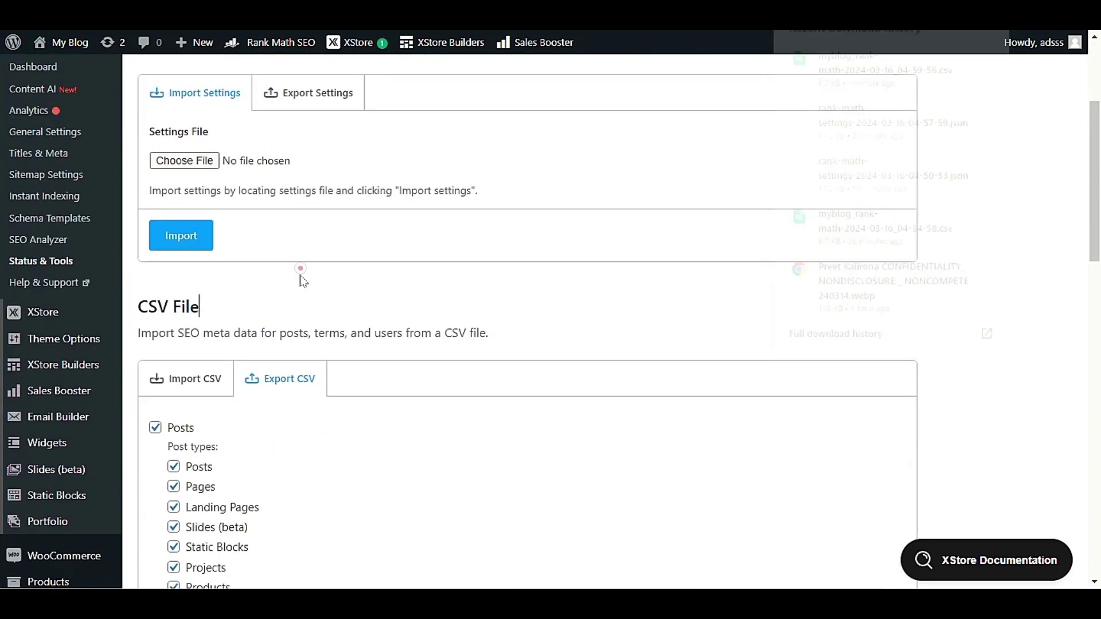
left_click(173, 379)
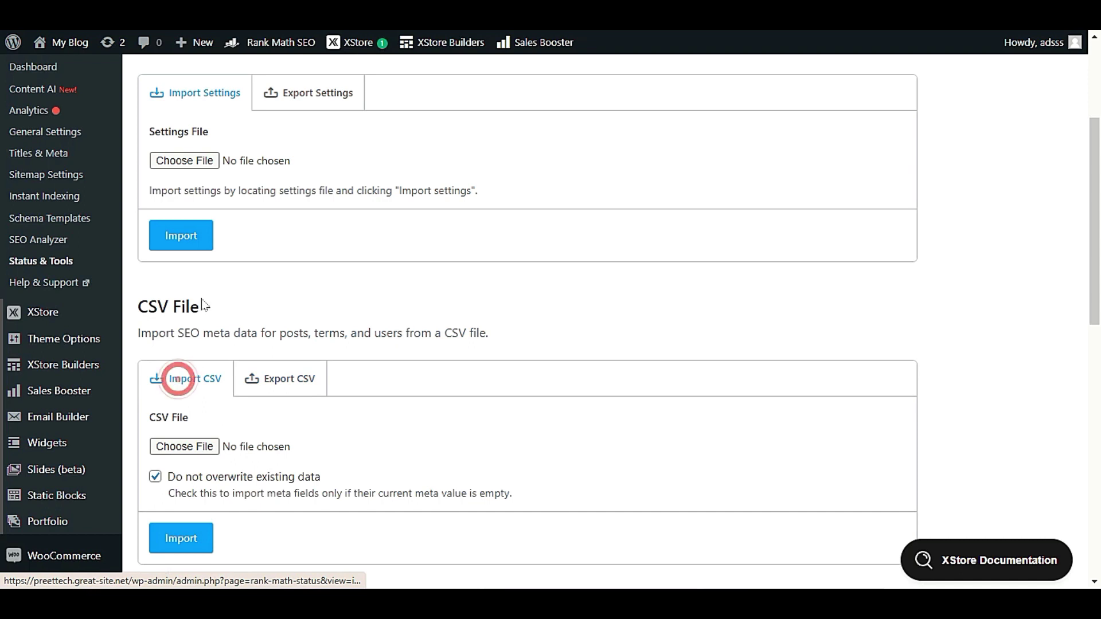
scroll(216, 254, "down", 2)
left_click(184, 227)
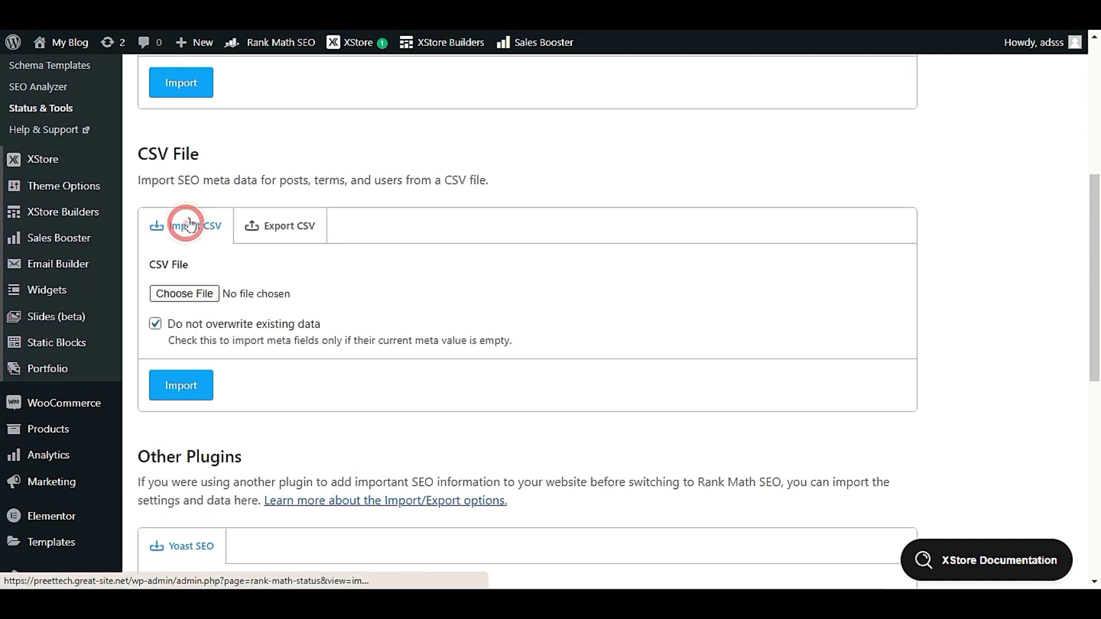
Step: Choose the exported myblog CSV file for import, keeping Do not overwrite existing data checked
left_click(183, 295)
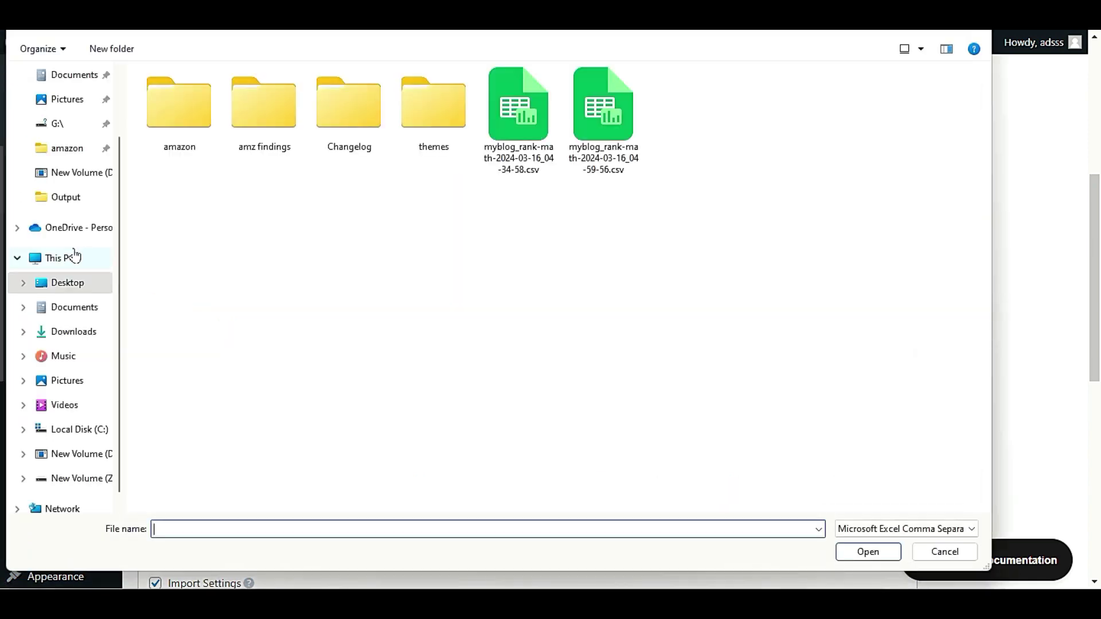
left_click(510, 150)
double_click(510, 150)
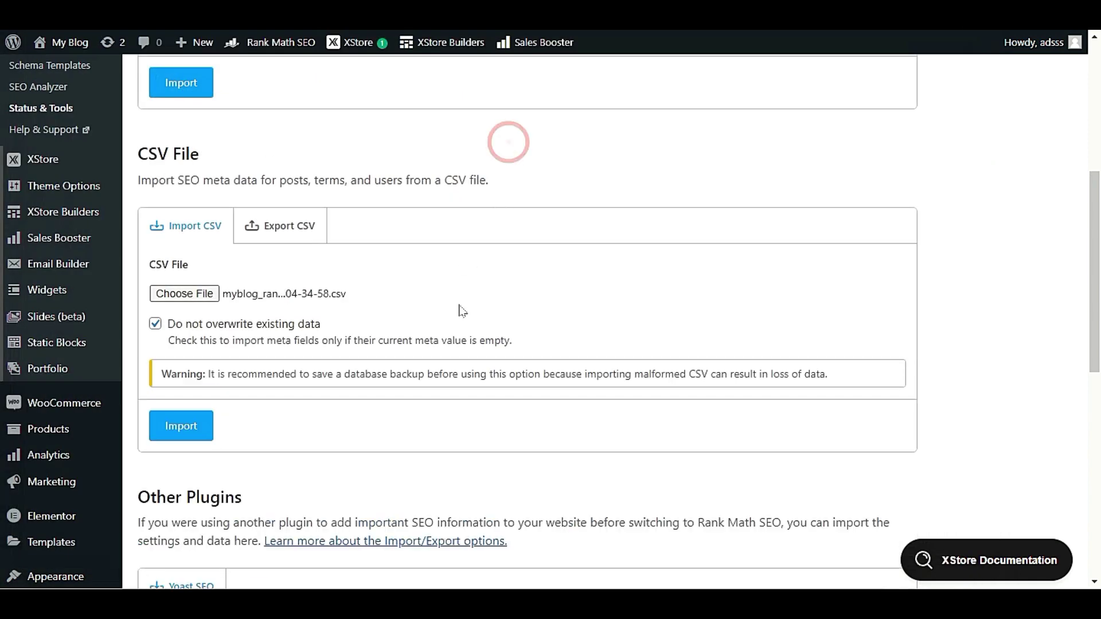
scroll(216, 215, "down", 3)
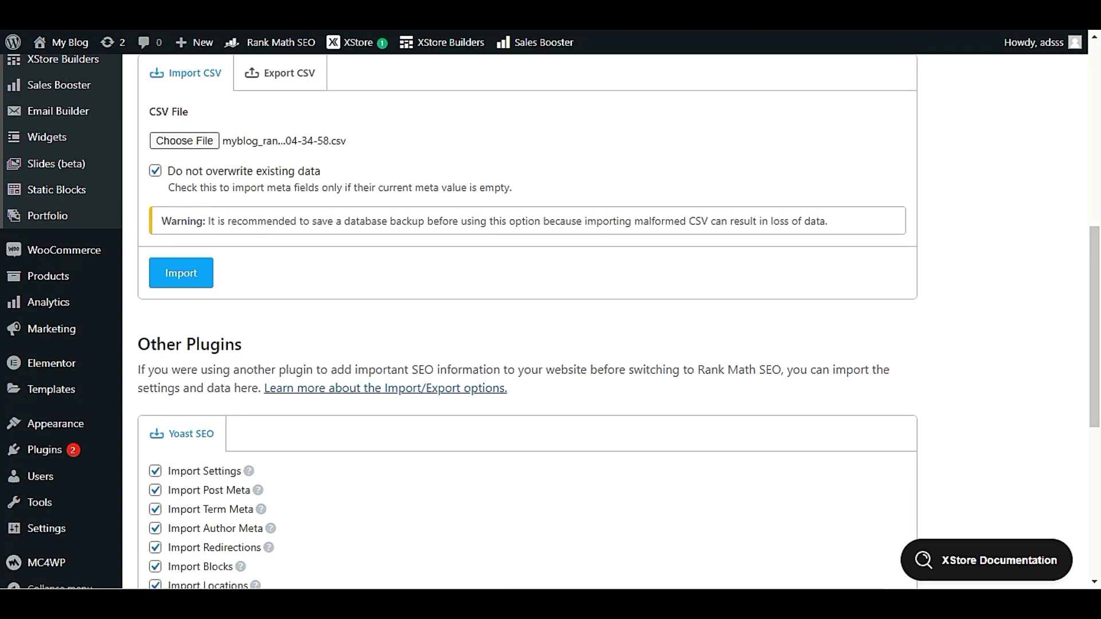
scroll(441, 244, "down", 7)
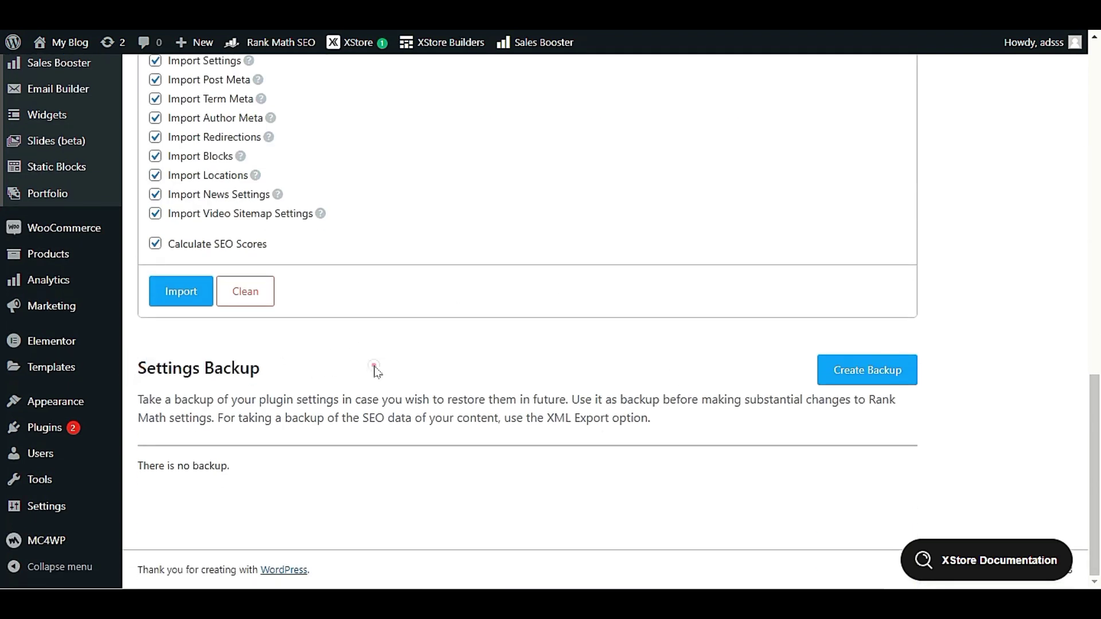
scroll(368, 369, "up", 8)
scroll(391, 370, "down", 7)
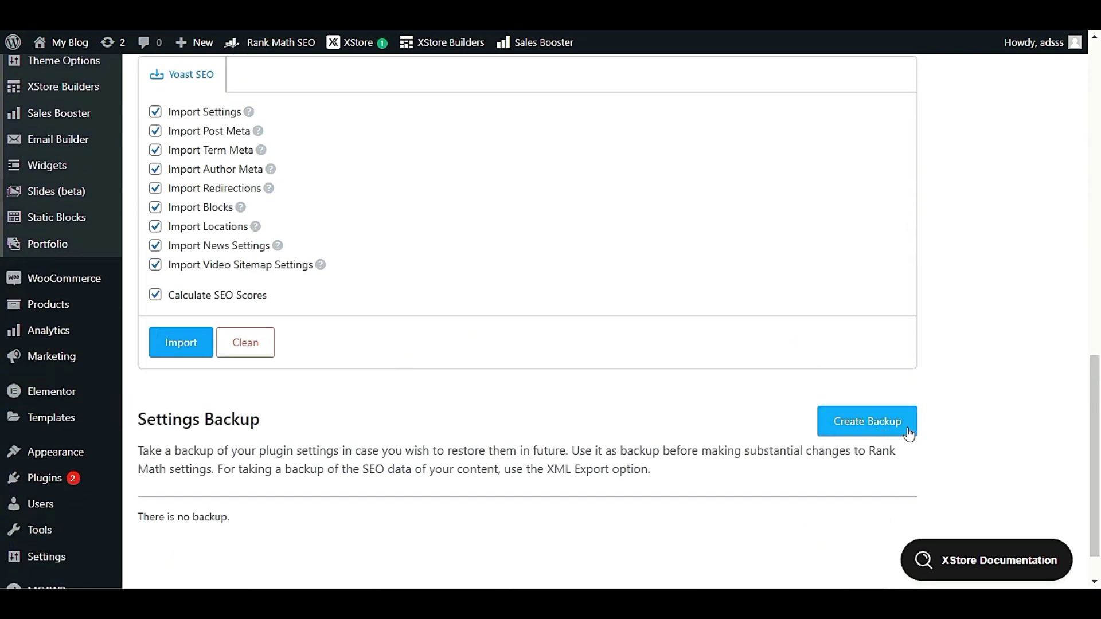
scroll(567, 461, "up", 5)
scroll(564, 458, "up", 5)
scroll(561, 459, "down", 4)
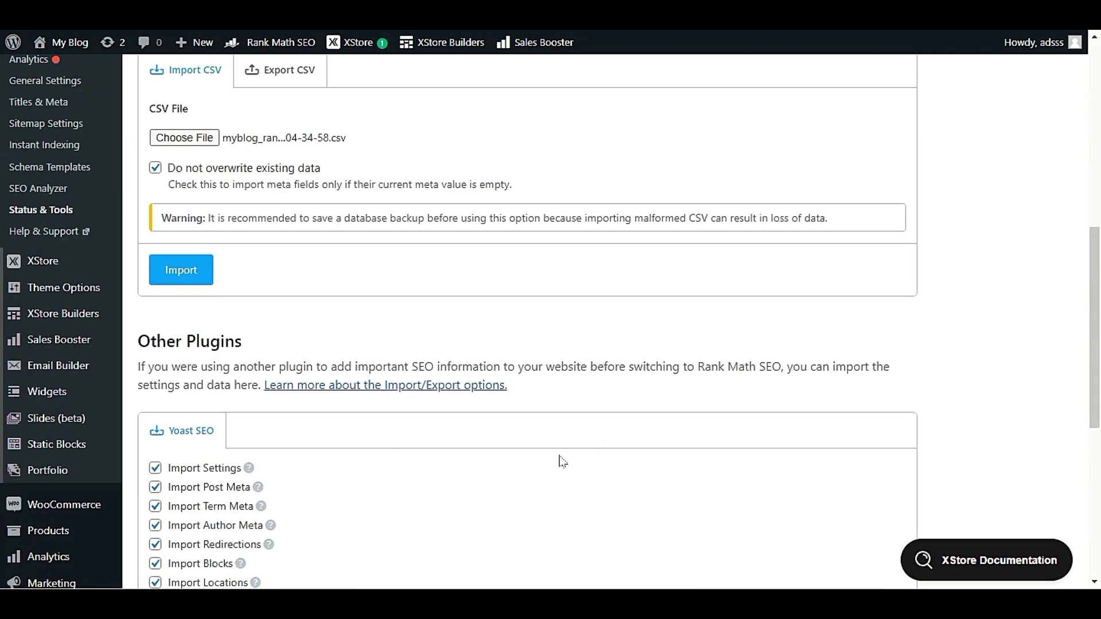
scroll(563, 462, "up", 3)
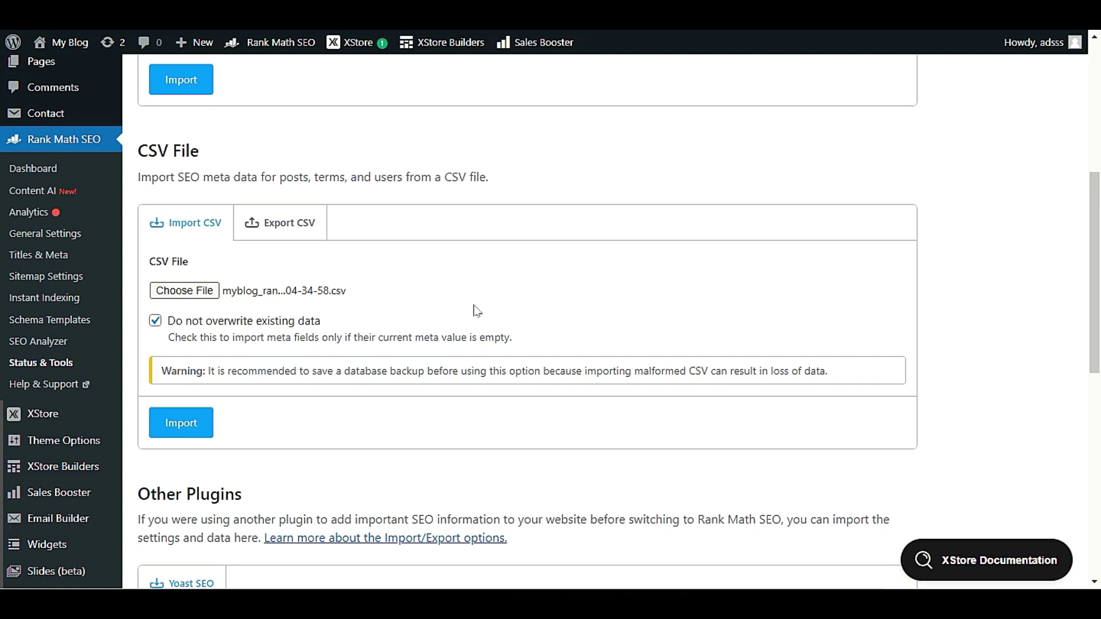
Step: Start and confirm the CSV meta import, with progress showing 0 of 73 items
left_click(197, 434)
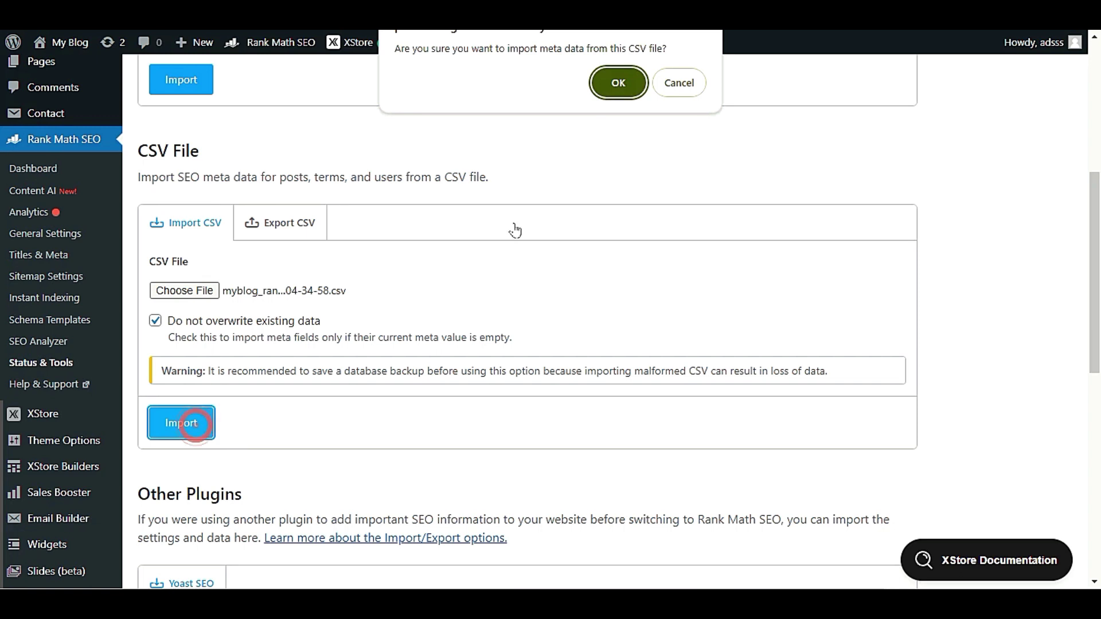
left_click(624, 81)
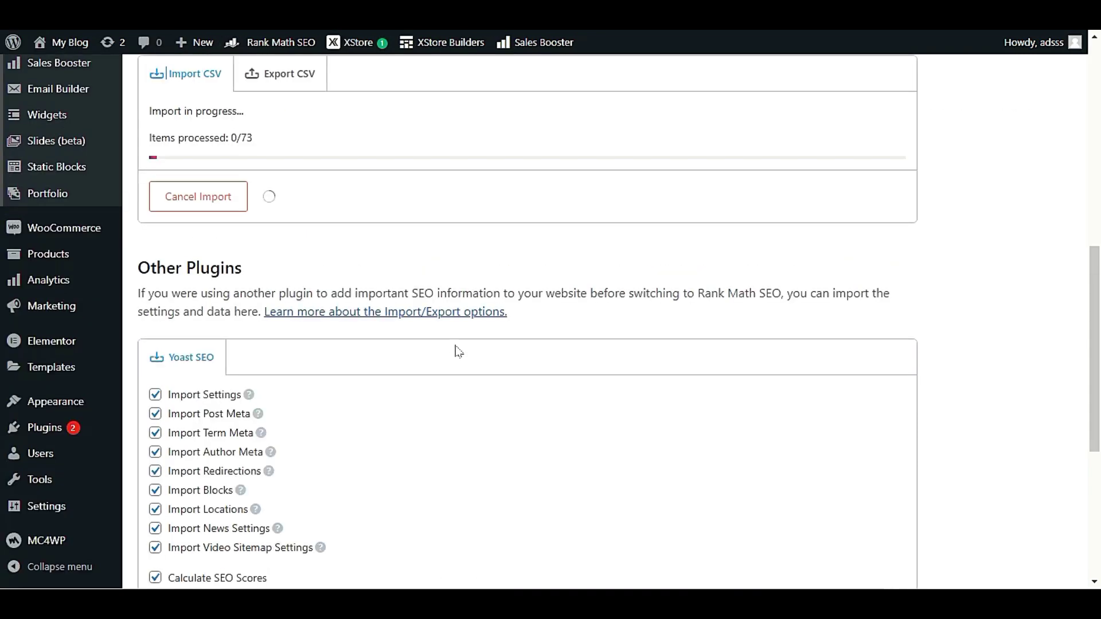
scroll(453, 346, "up", 3)
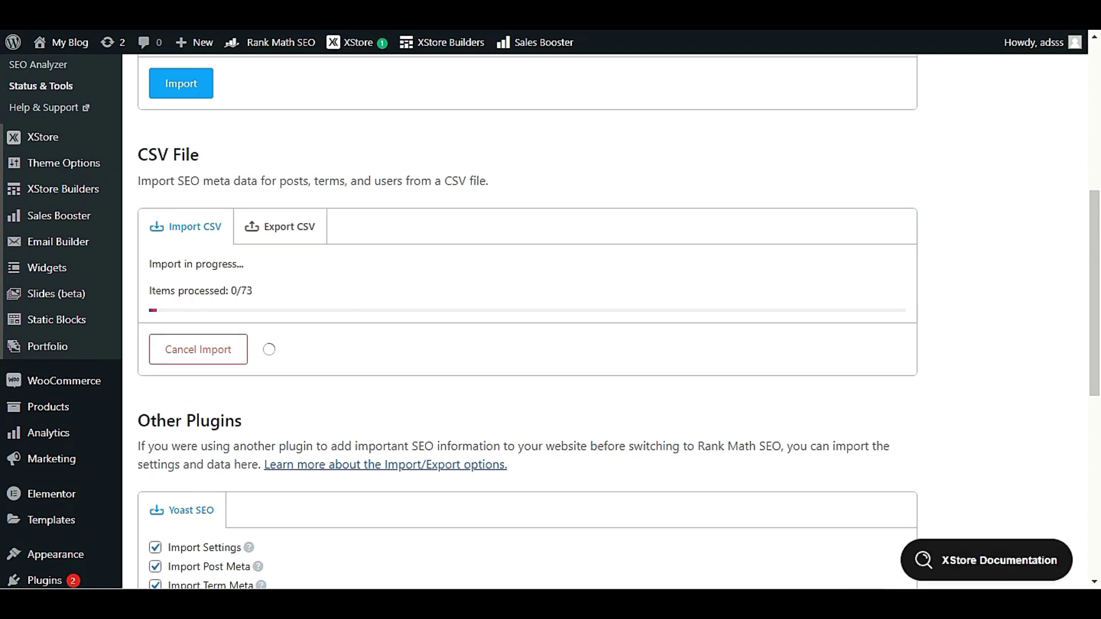
triple_click(265, 295)
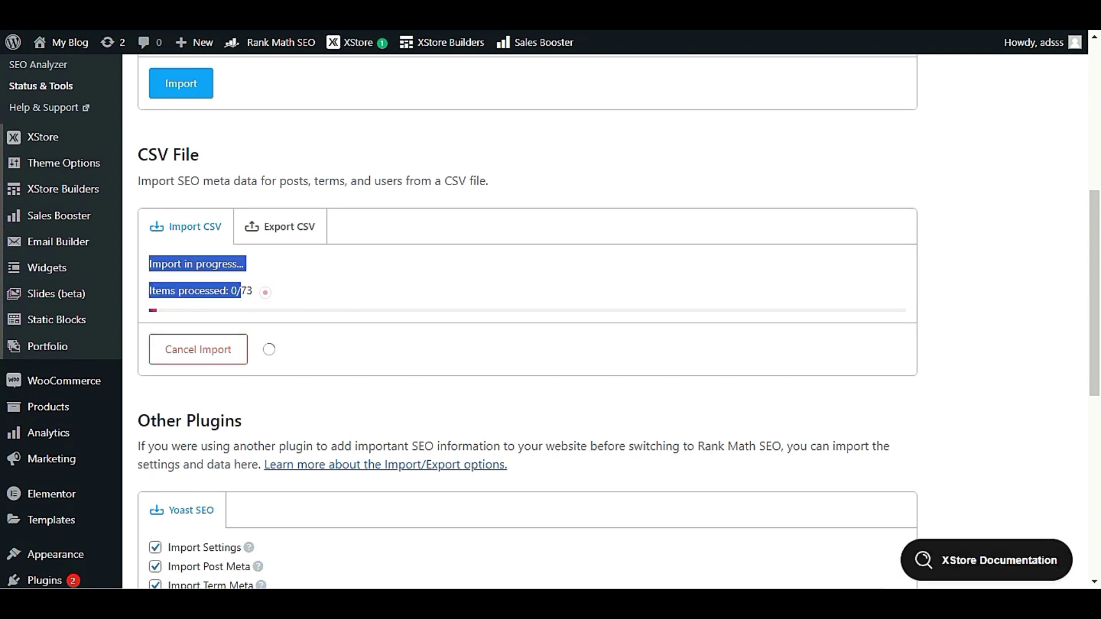
left_click(264, 295)
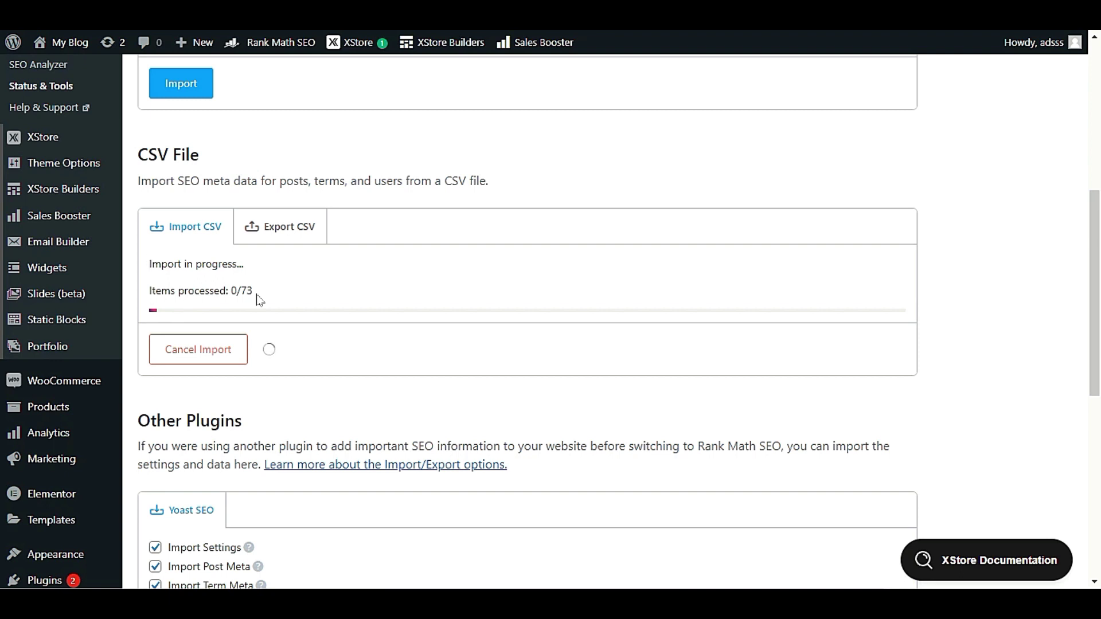
scroll(213, 308, "down", 3)
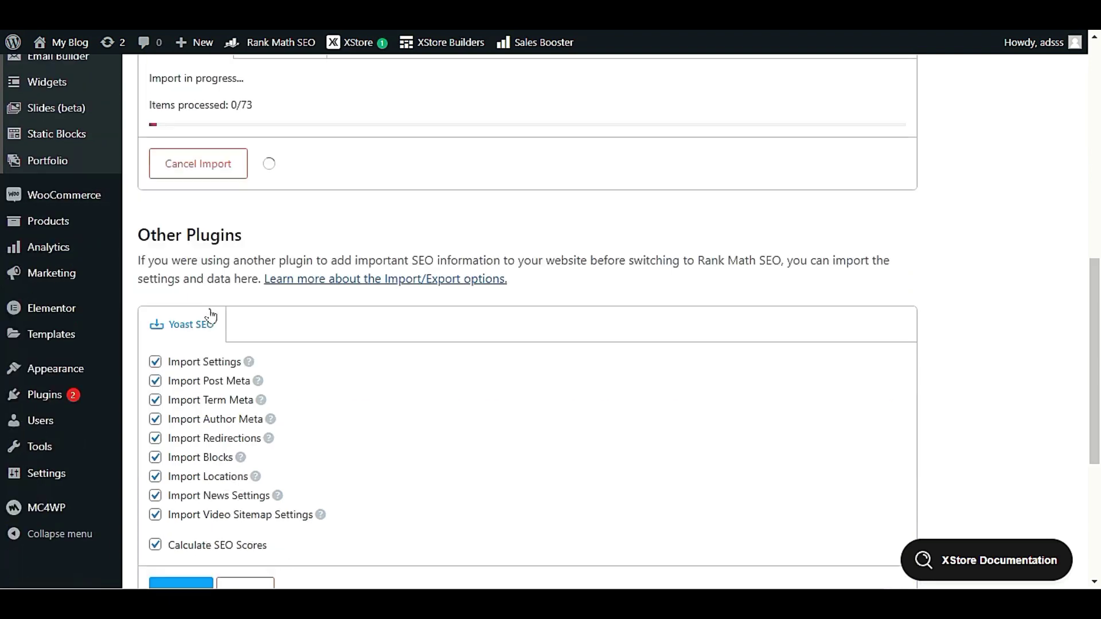
scroll(321, 334, "up", 5)
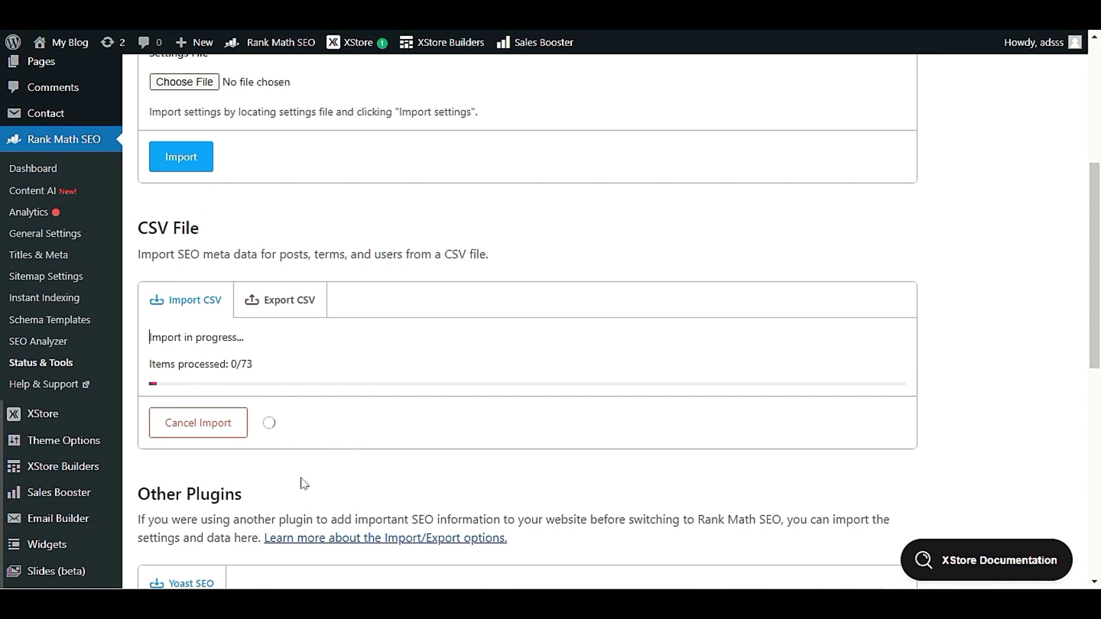
left_click(198, 423)
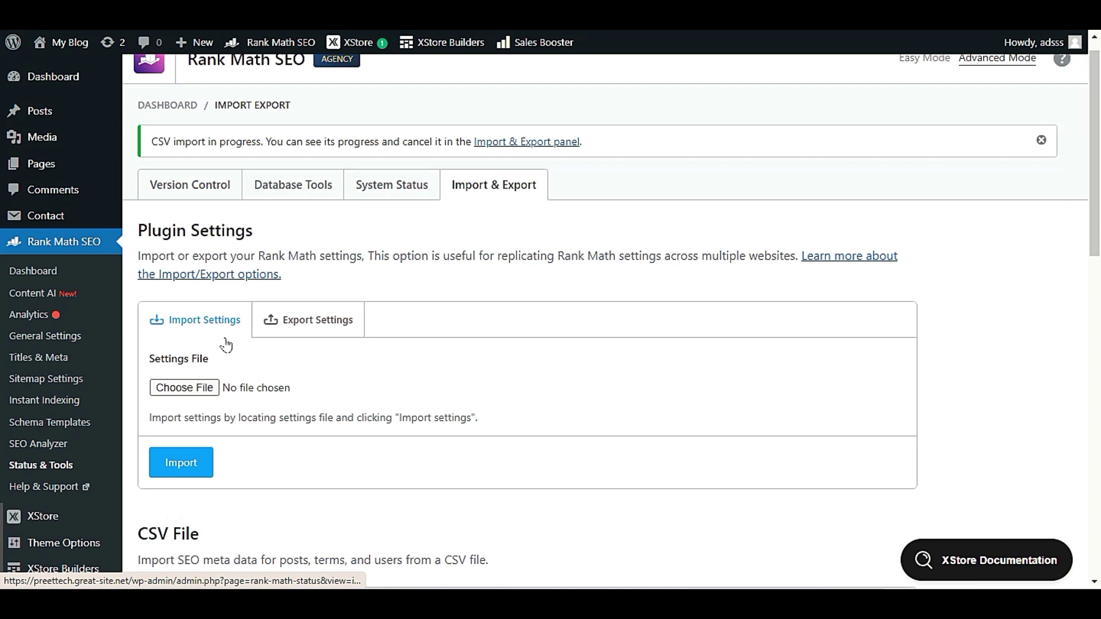
left_click(181, 388)
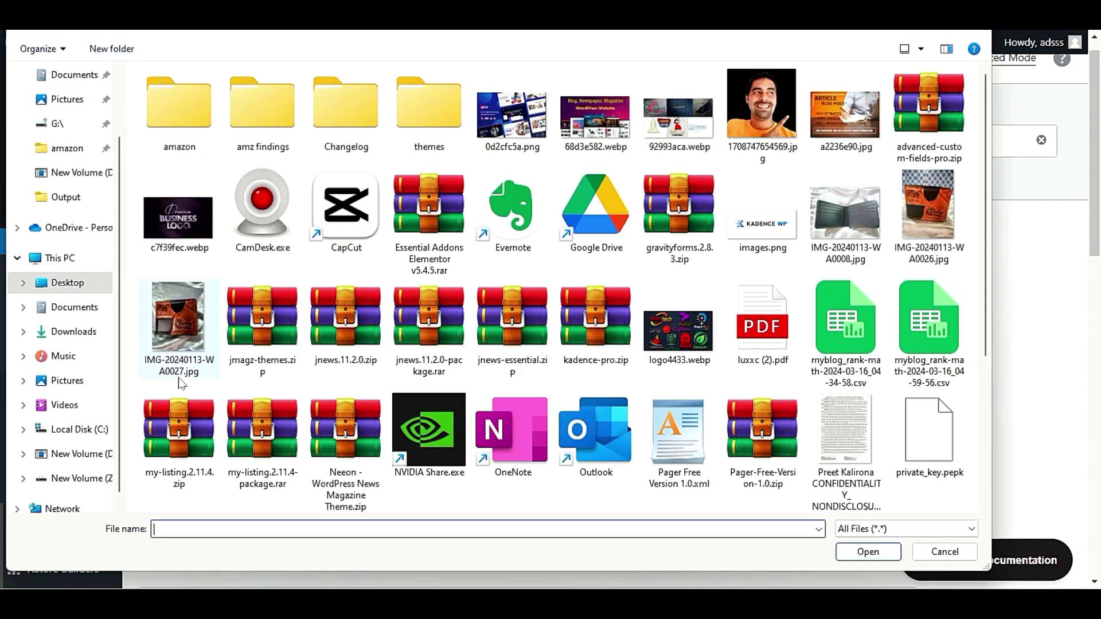
scroll(77, 281, "up", 5)
left_click(61, 76)
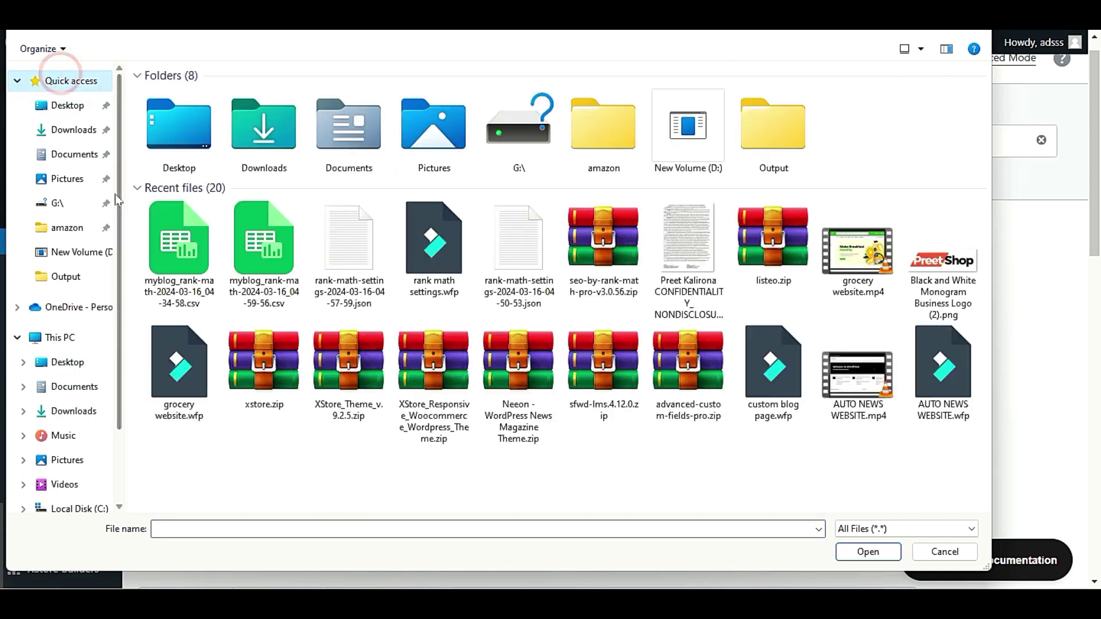
double_click(324, 259)
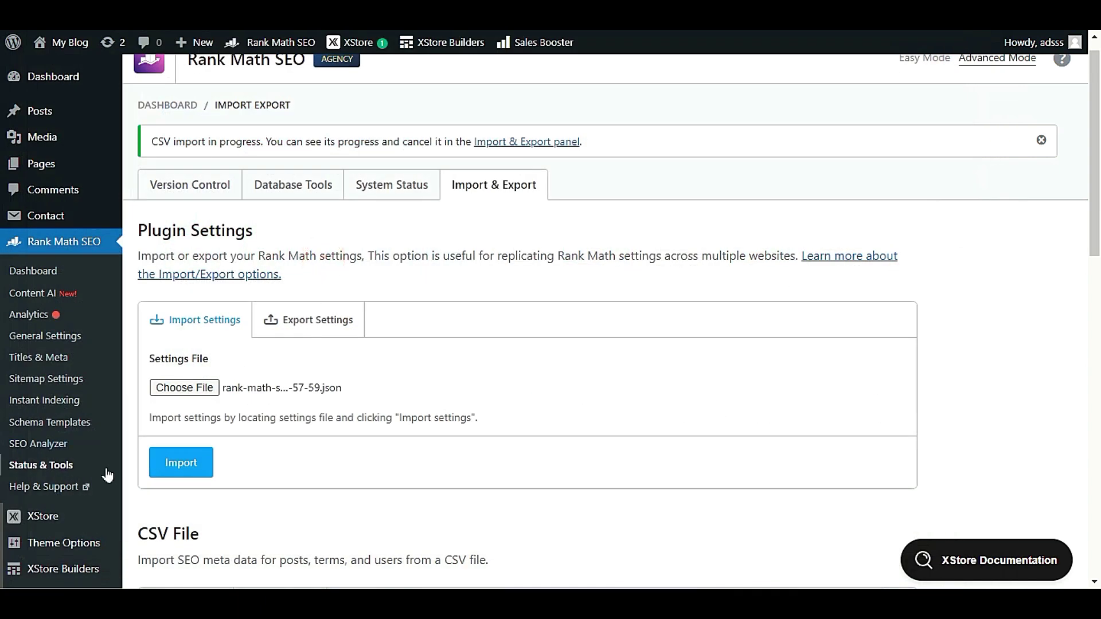
left_click(177, 462)
left_click(619, 118)
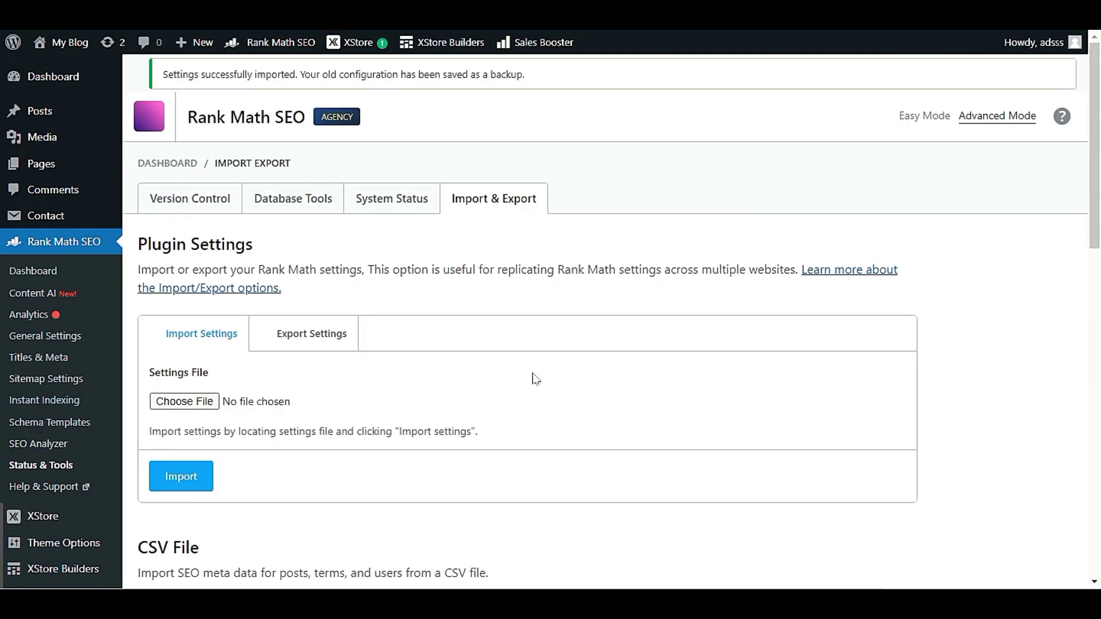
scroll(533, 375, "down", 9)
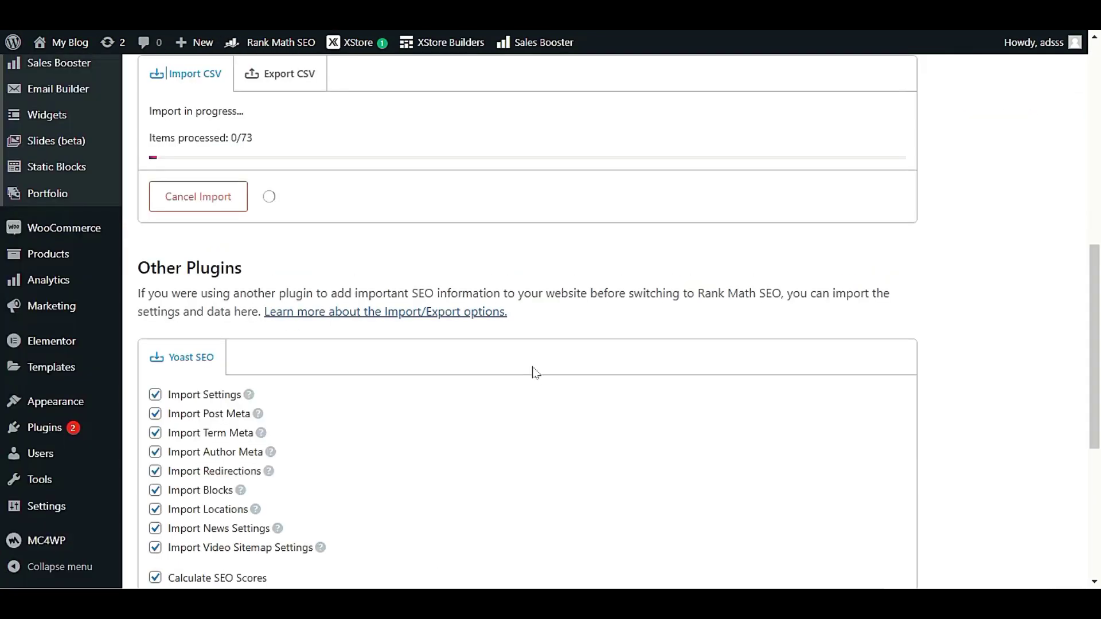
scroll(533, 372, "up", 3)
scroll(533, 371, "up", 4)
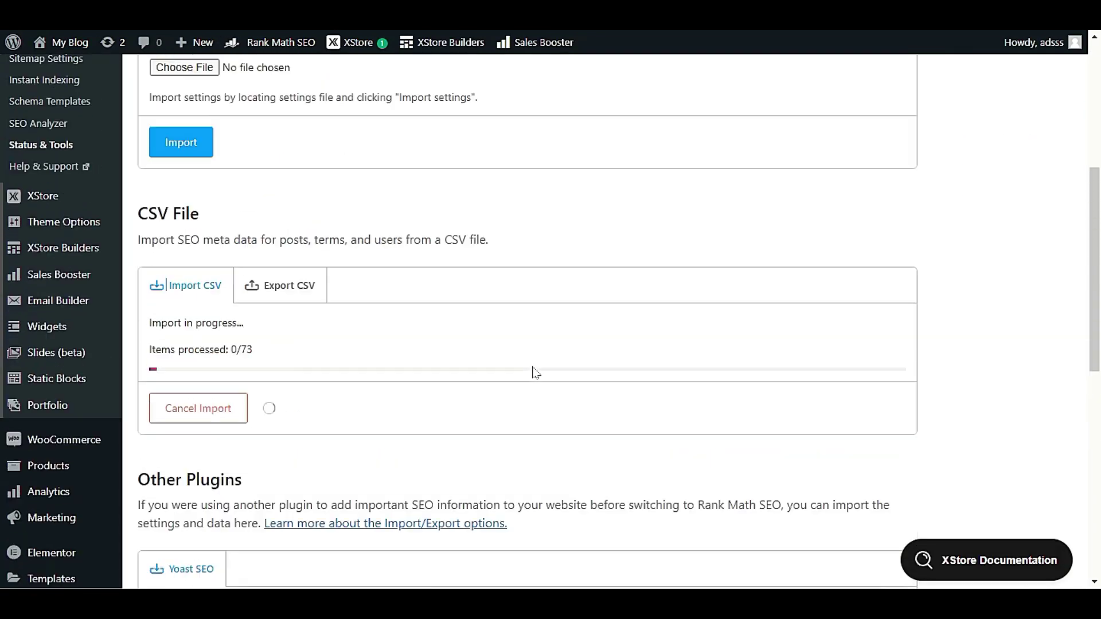
scroll(534, 372, "down", 10)
scroll(528, 377, "down", 3)
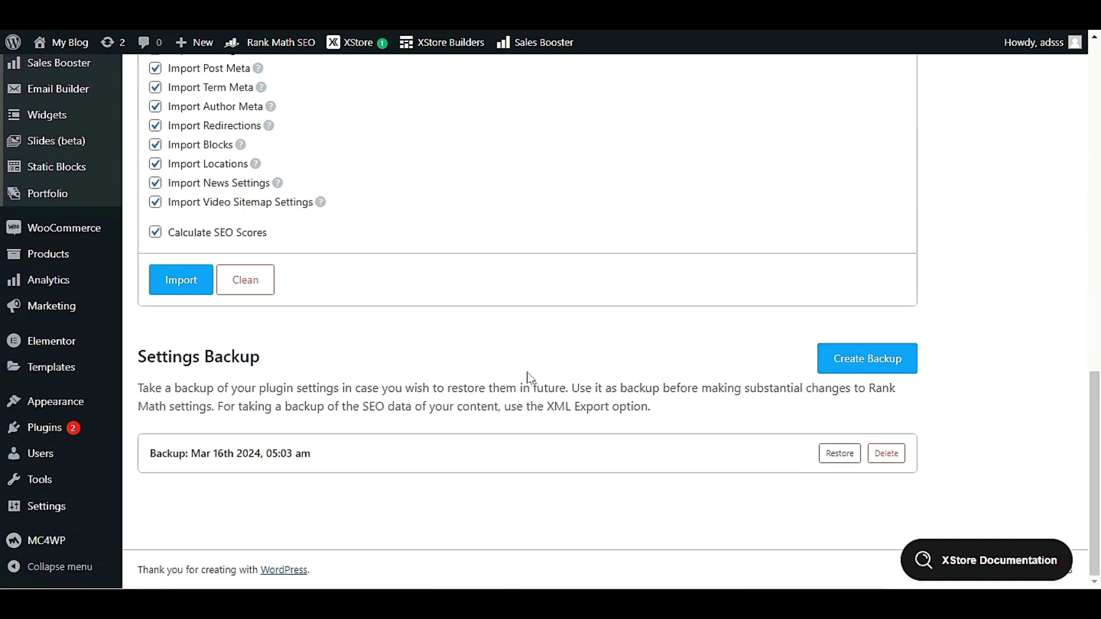
scroll(528, 375, "up", 5)
scroll(526, 385, "down", 5)
scroll(290, 422, "up", 10)
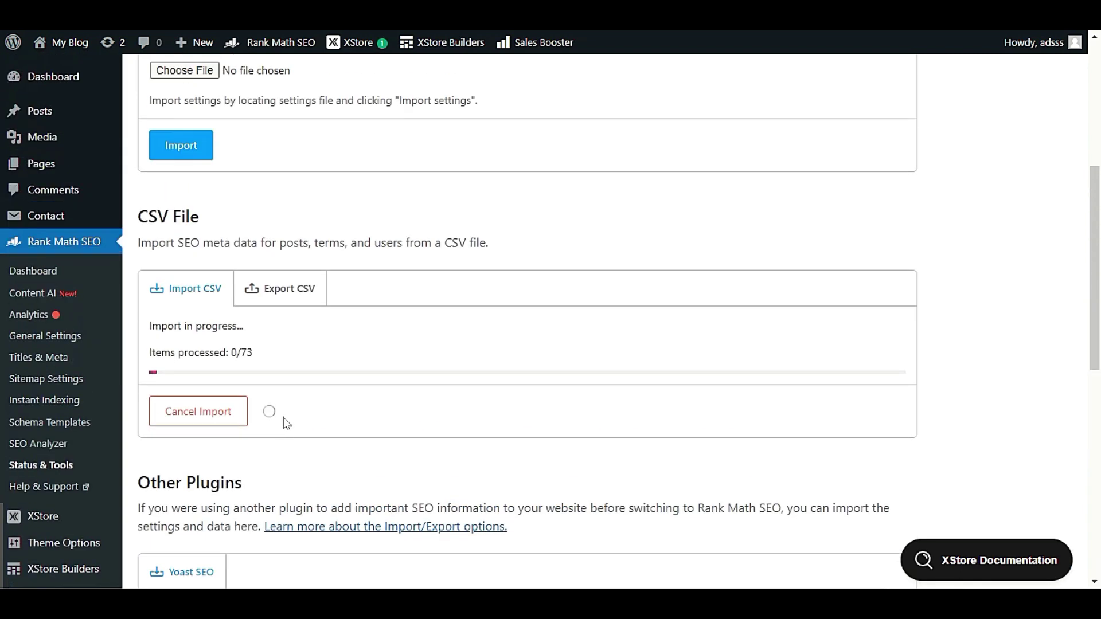
scroll(287, 423, "down", 5)
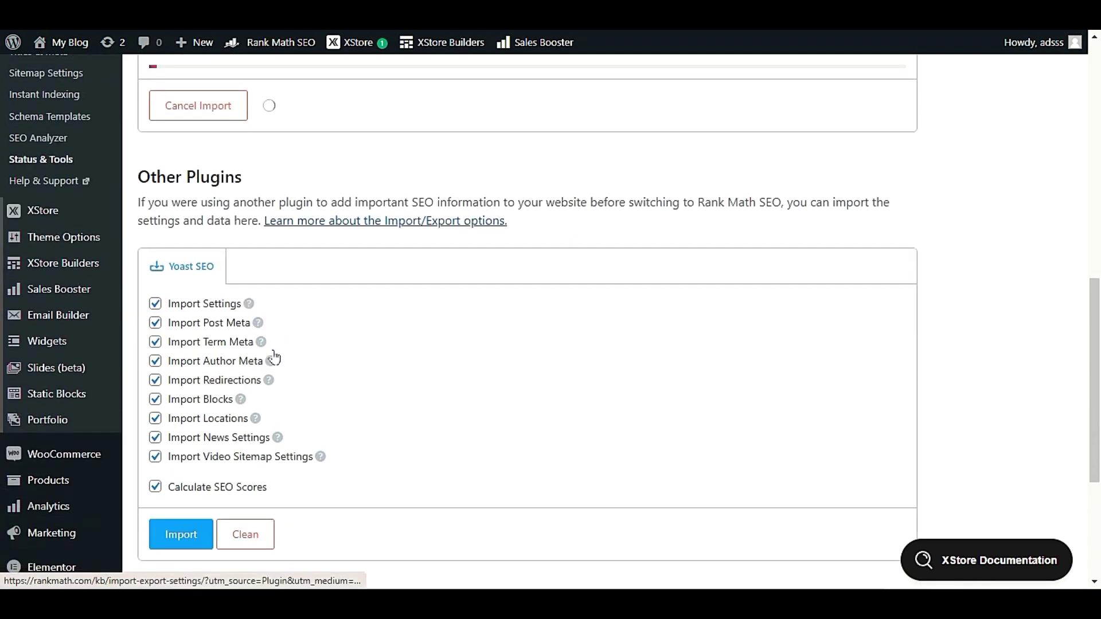
Step: Cancel the running import in the CSV File panel and confirm with OK
scroll(285, 270, "up", 2)
left_click(227, 209)
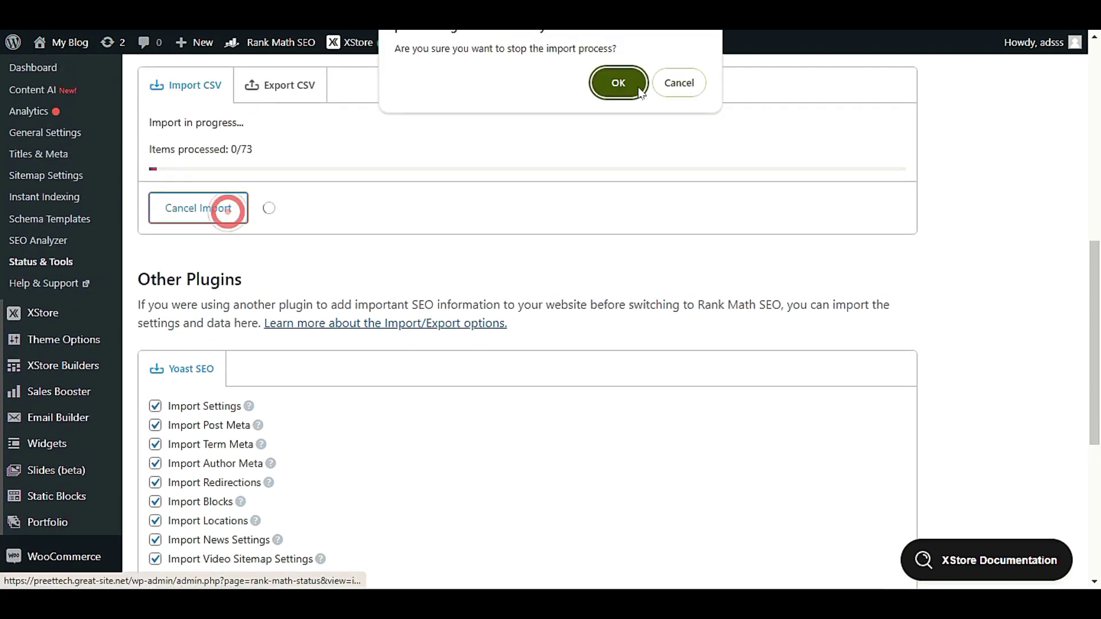
left_click(618, 82)
Step: Scroll the Import & Export page to review the Yoast SEO options under Other Plugins
scroll(546, 275, "down", 3)
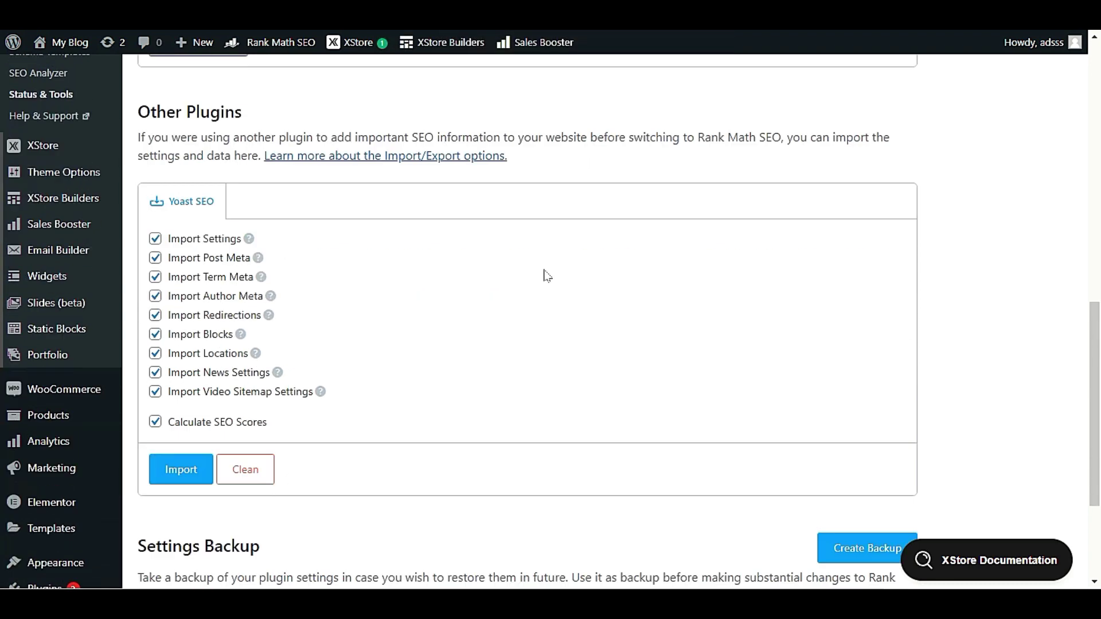
scroll(544, 277, "up", 3)
scroll(541, 276, "down", 2)
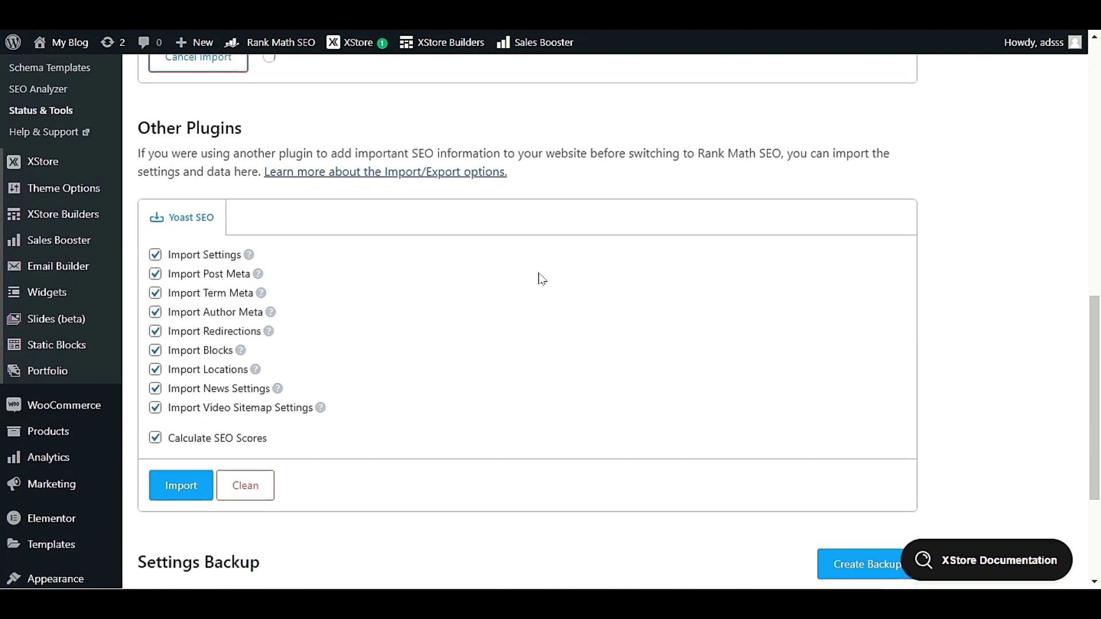
scroll(536, 281, "up", 2)
scroll(530, 287, "down", 3)
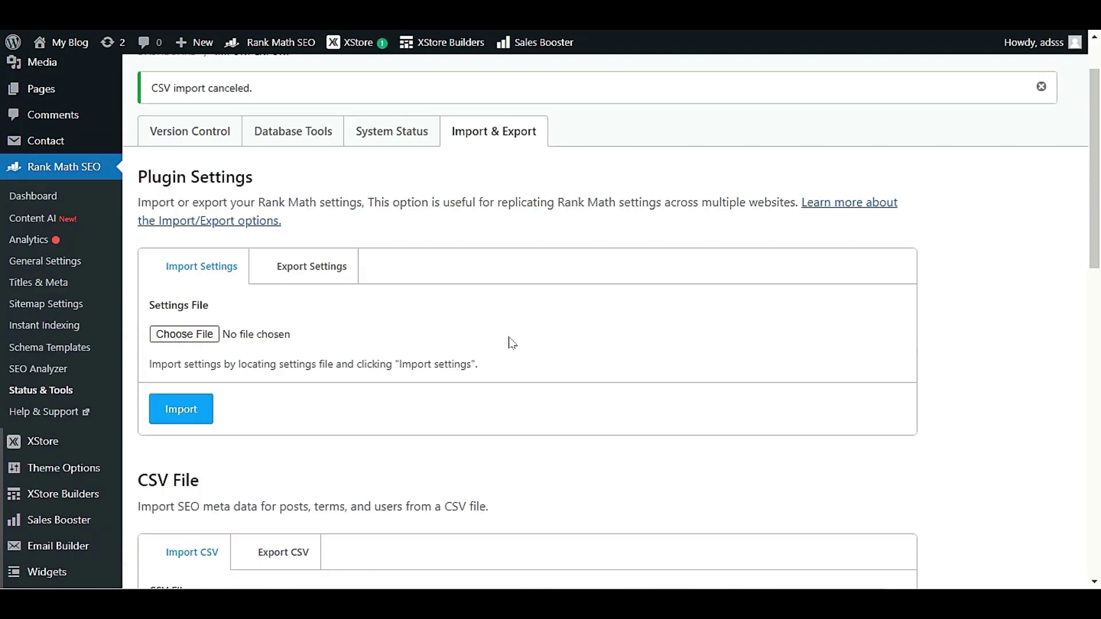
scroll(507, 342, "down", 10)
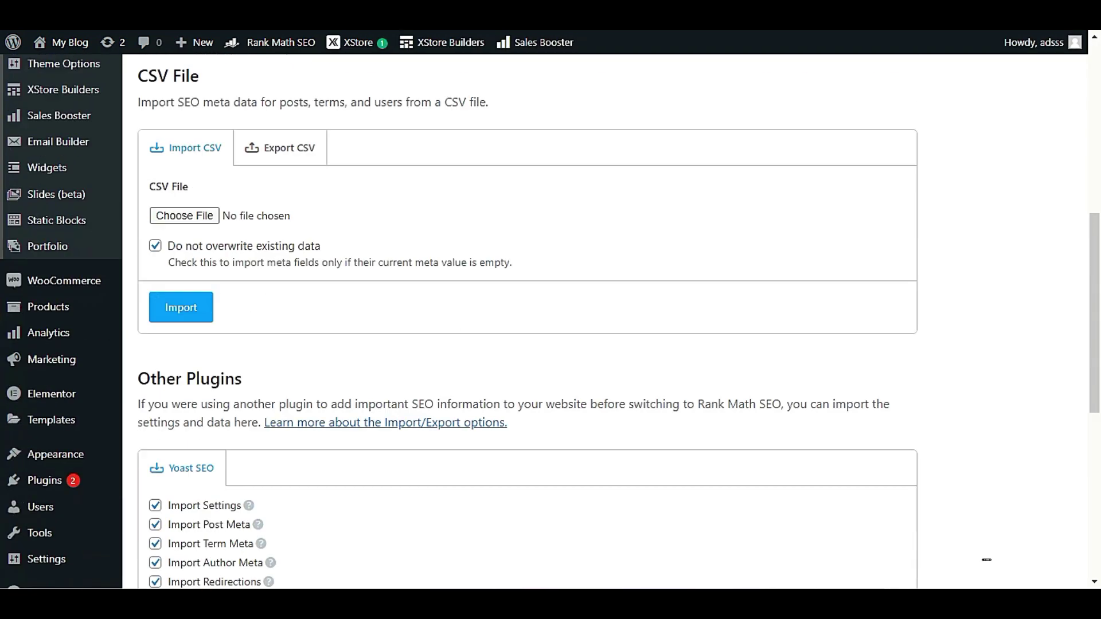
scroll(504, 342, "down", 2)
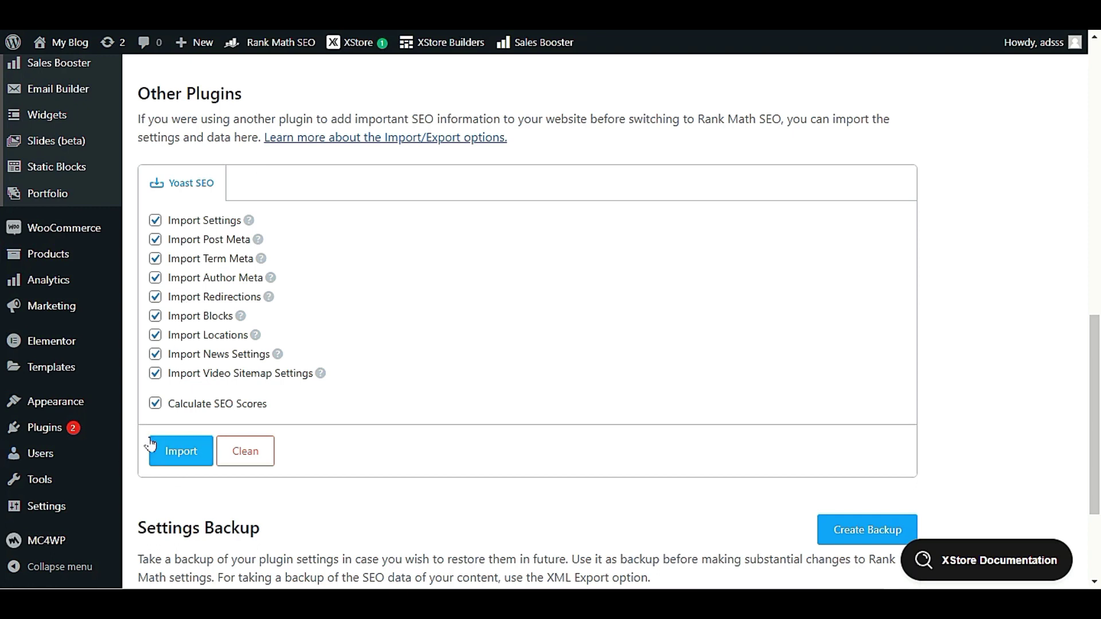
scroll(147, 444, "down", 3)
scroll(148, 444, "up", 6)
scroll(304, 401, "up", 10)
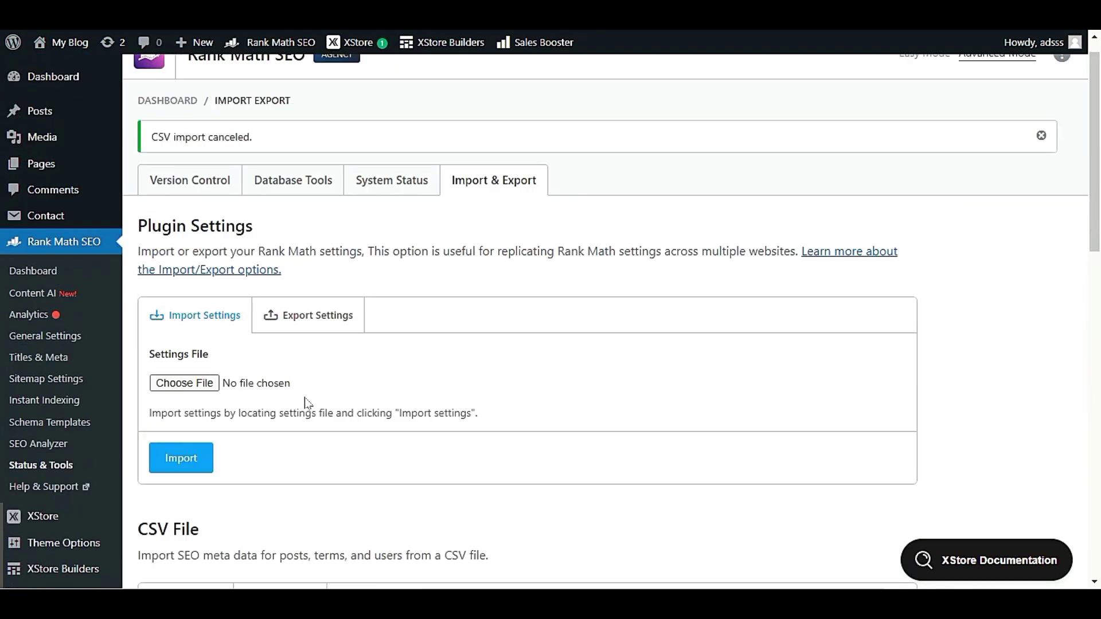